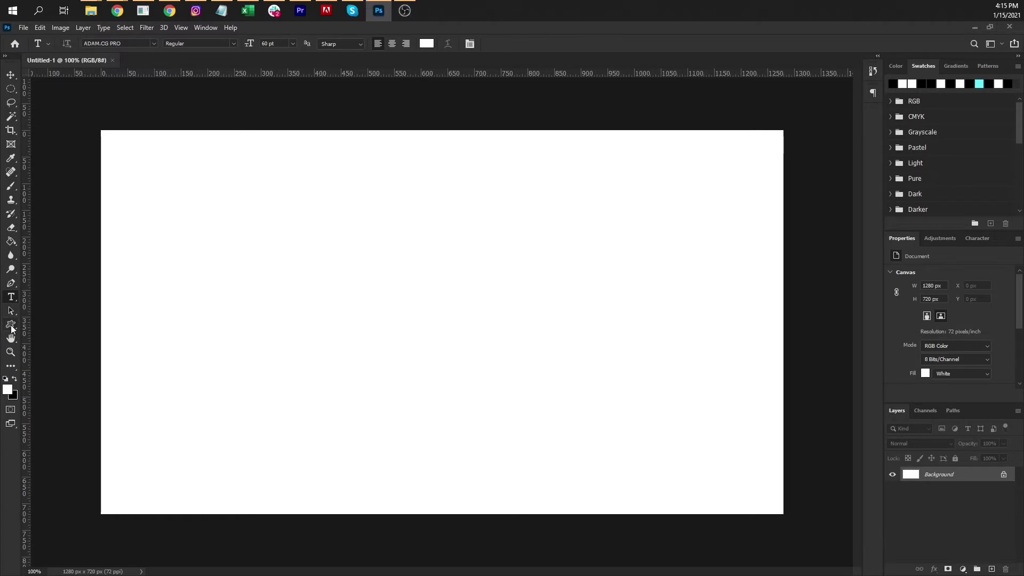
Draw a red-filled rectangle of about 169×174 px on the canvas's left side.
click(11, 326)
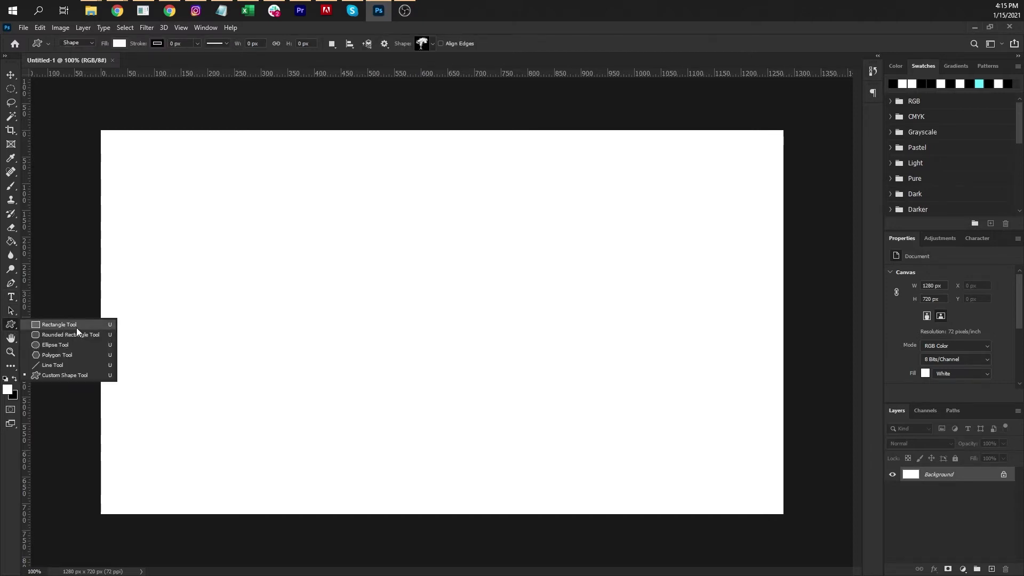
click(77, 326)
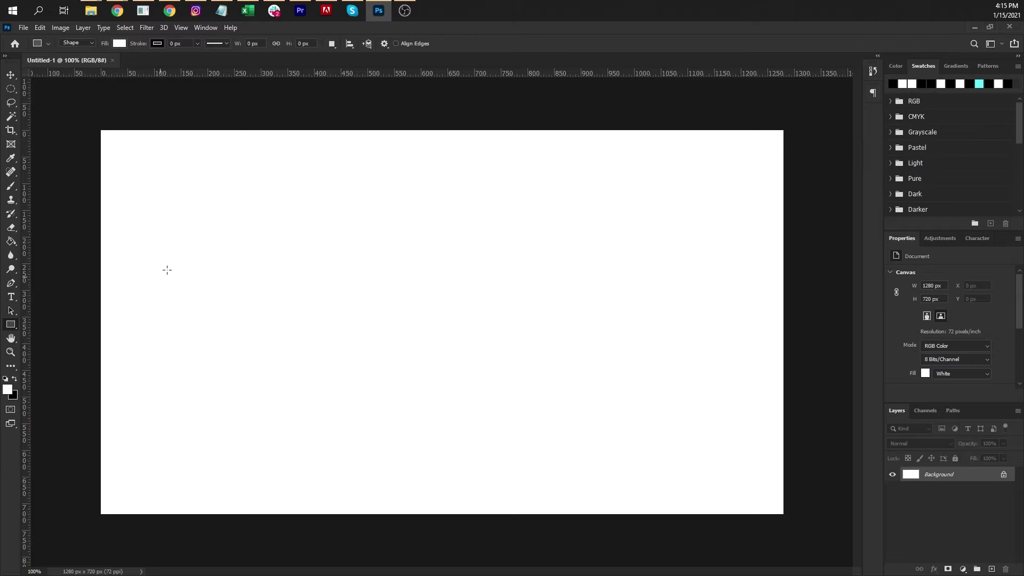
click(119, 44)
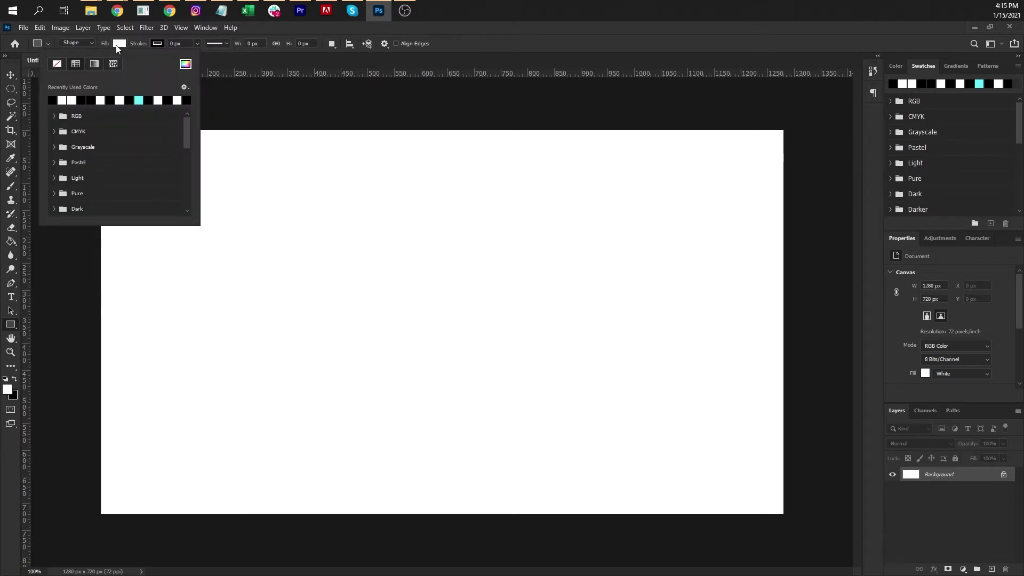
click(54, 116)
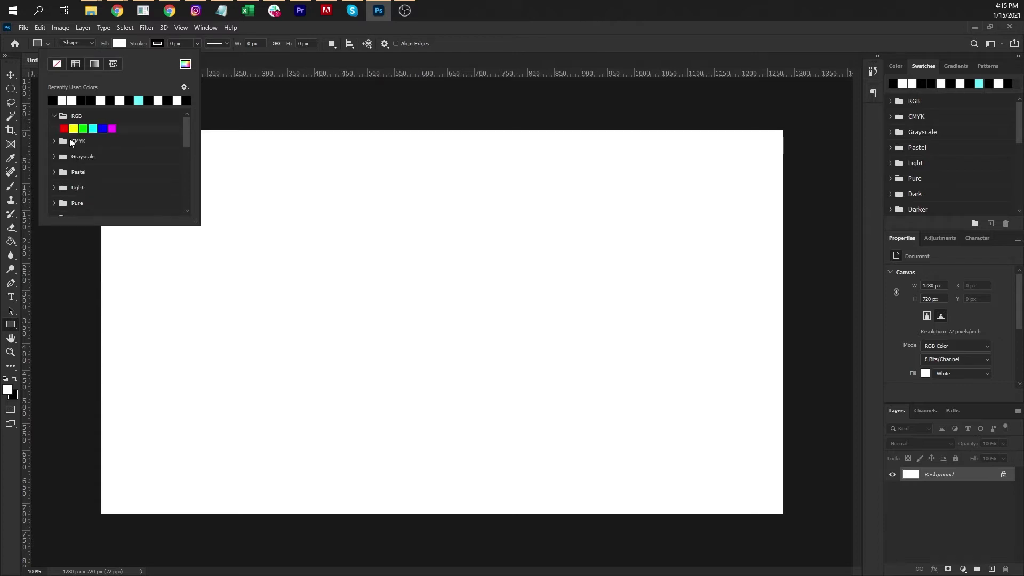
click(63, 128)
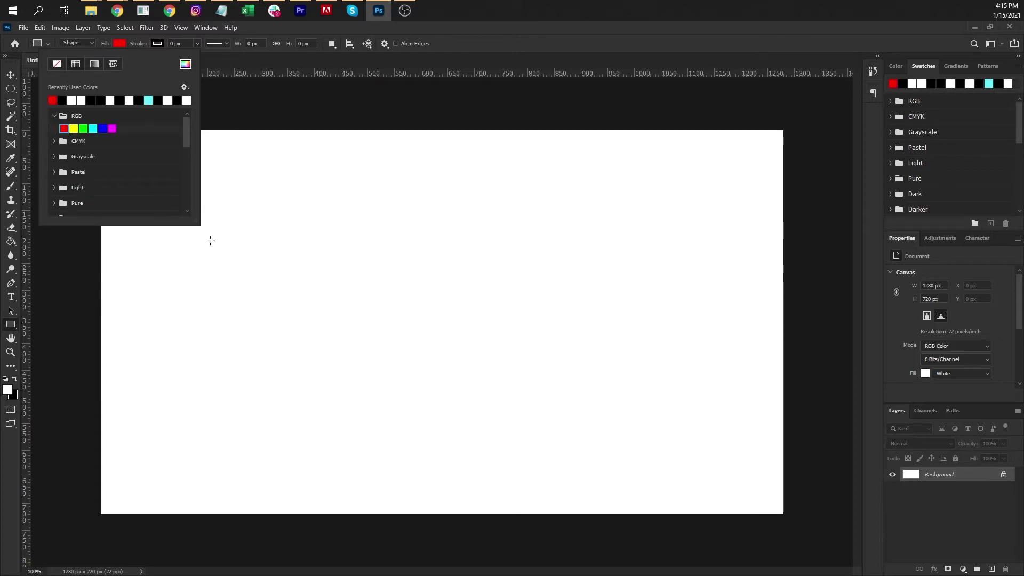
drag(187, 237, 259, 312)
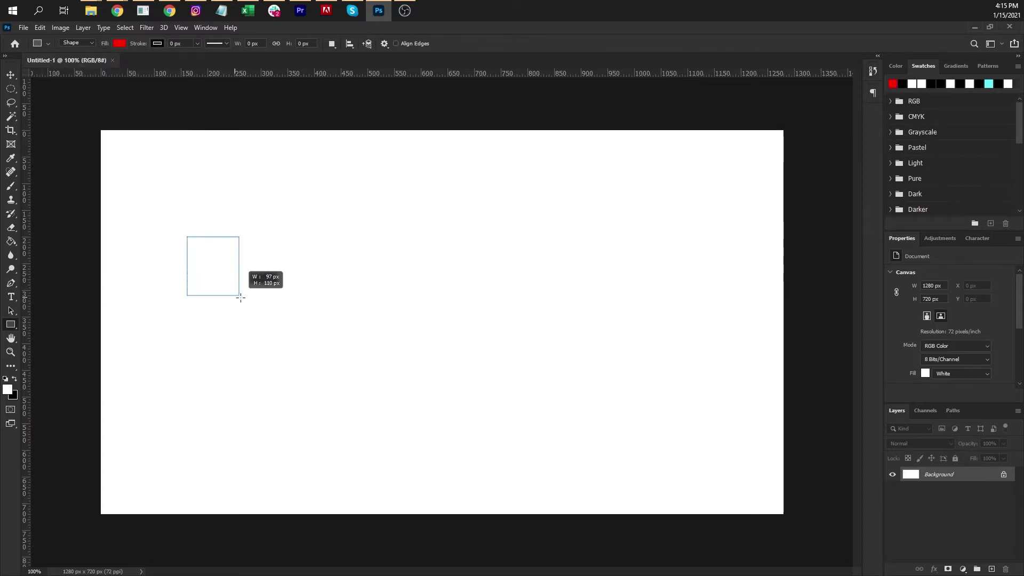
drag(259, 312, 277, 330)
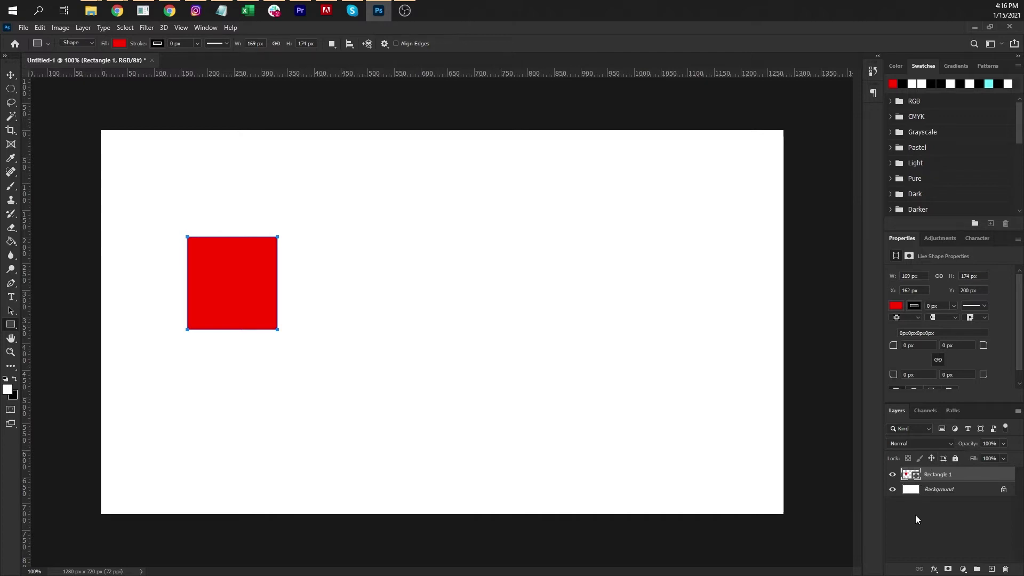
click(934, 513)
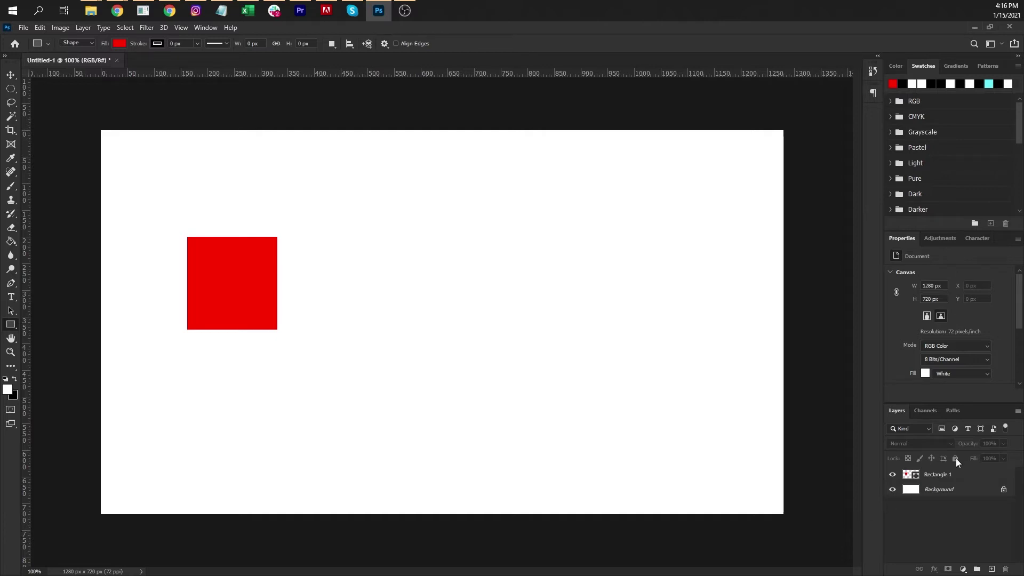
click(916, 489)
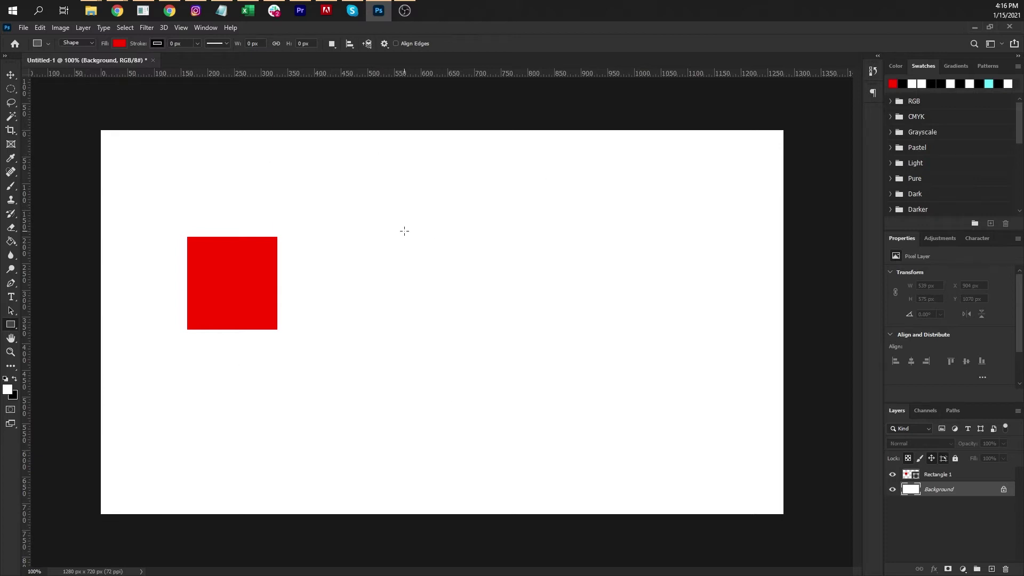
click(984, 479)
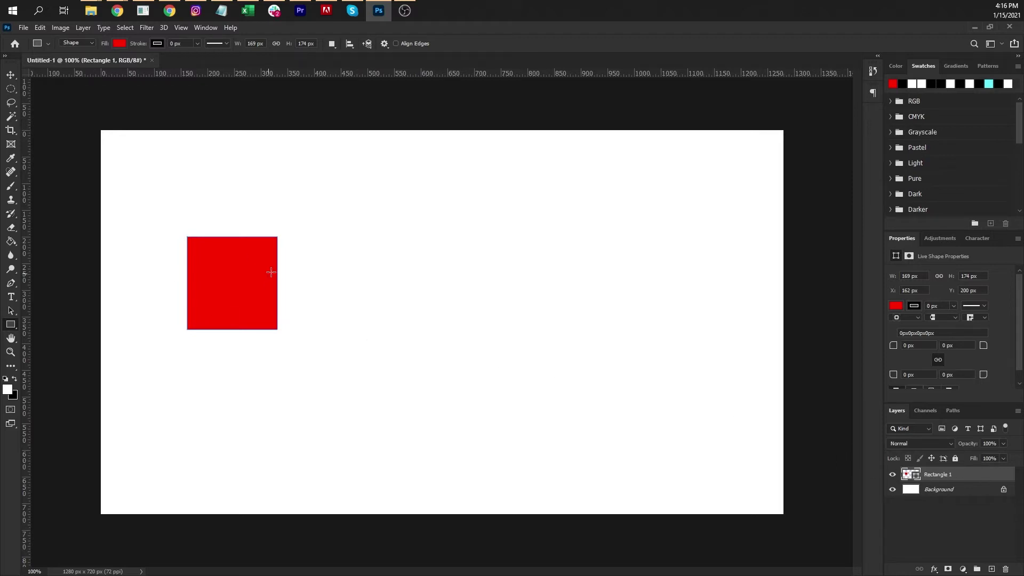
click(960, 490)
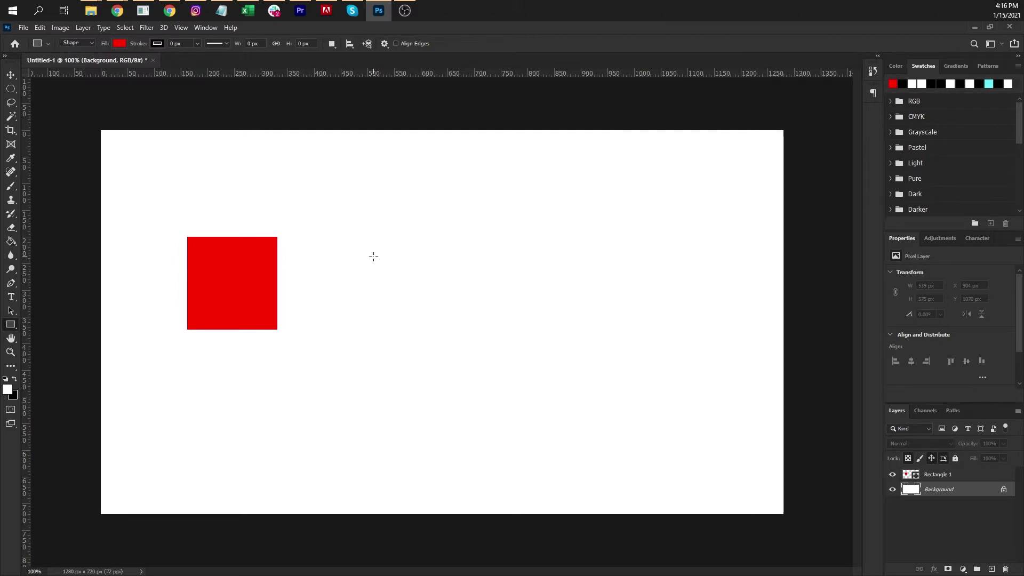
click(11, 297)
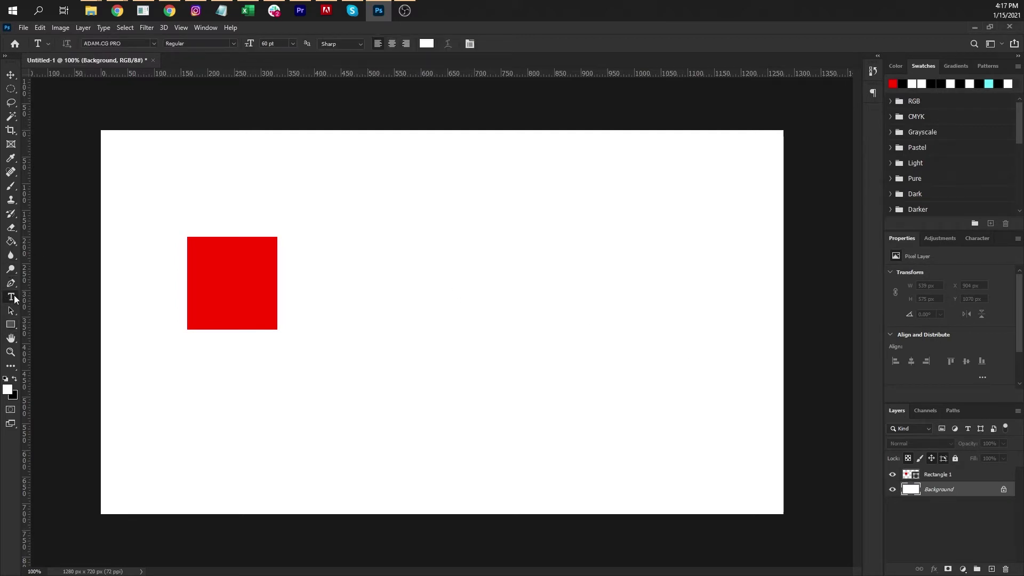
Add blue 'VIEWBUG' text right of the red square and commit it.
click(352, 302)
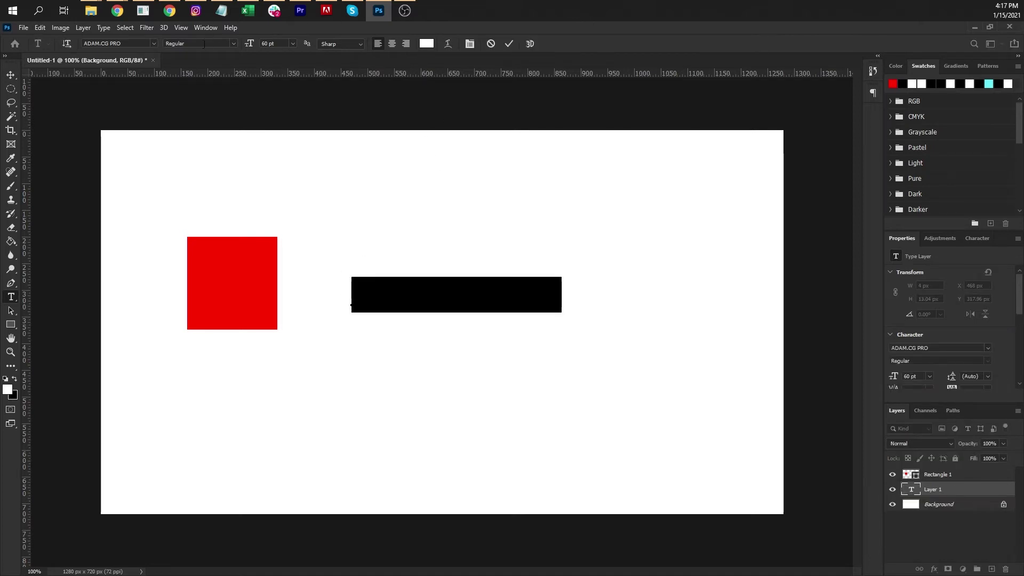
key(BackSpace)
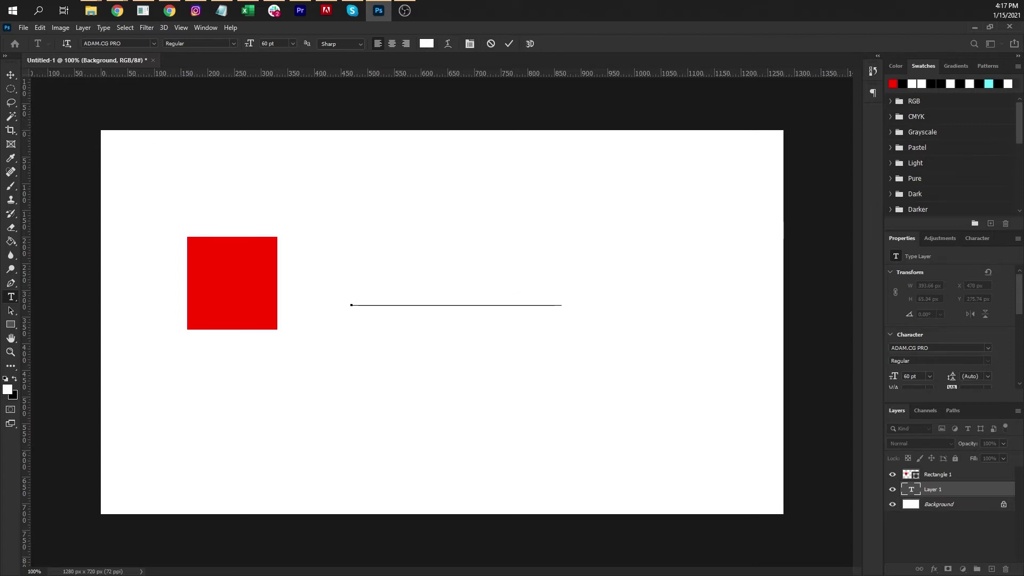
click(427, 44)
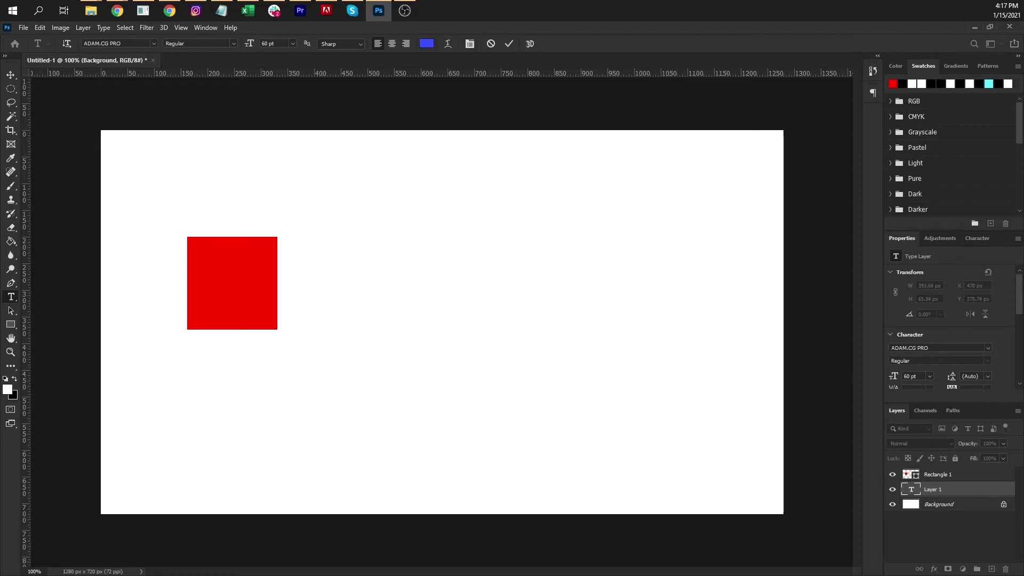
click(514, 291)
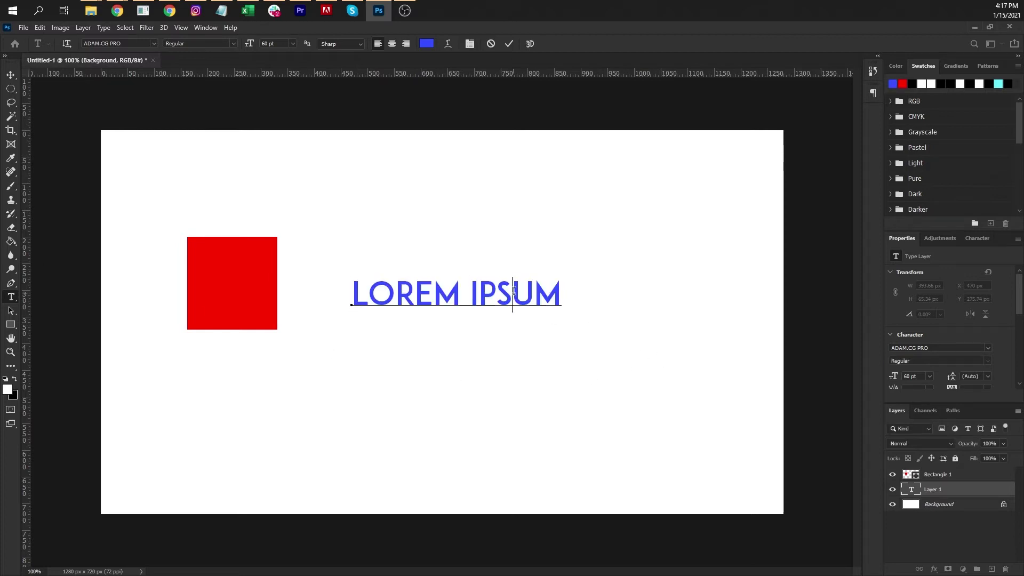
key(ctrl+a)
text(VIEWBUG)
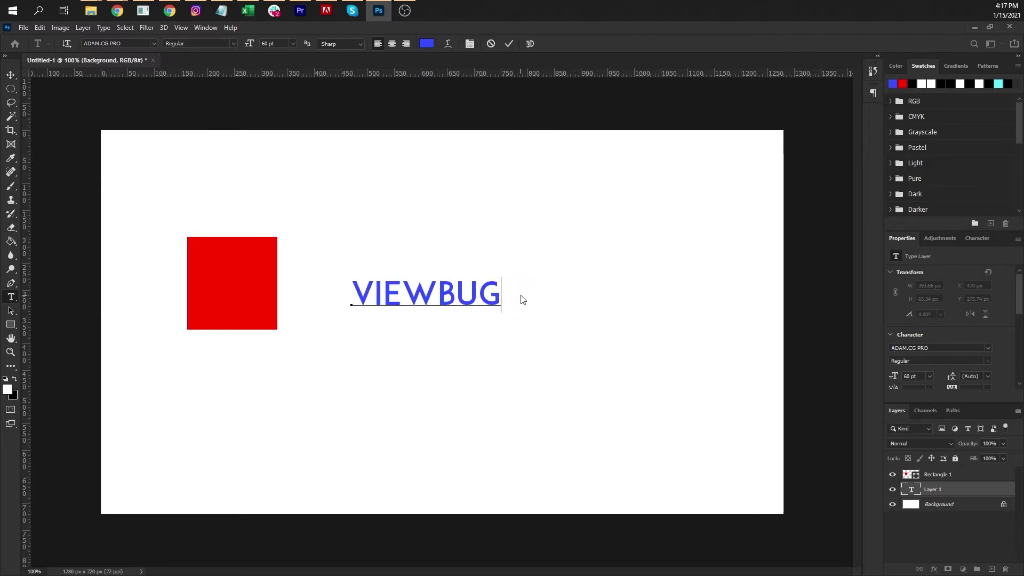
key(ctrl+Return)
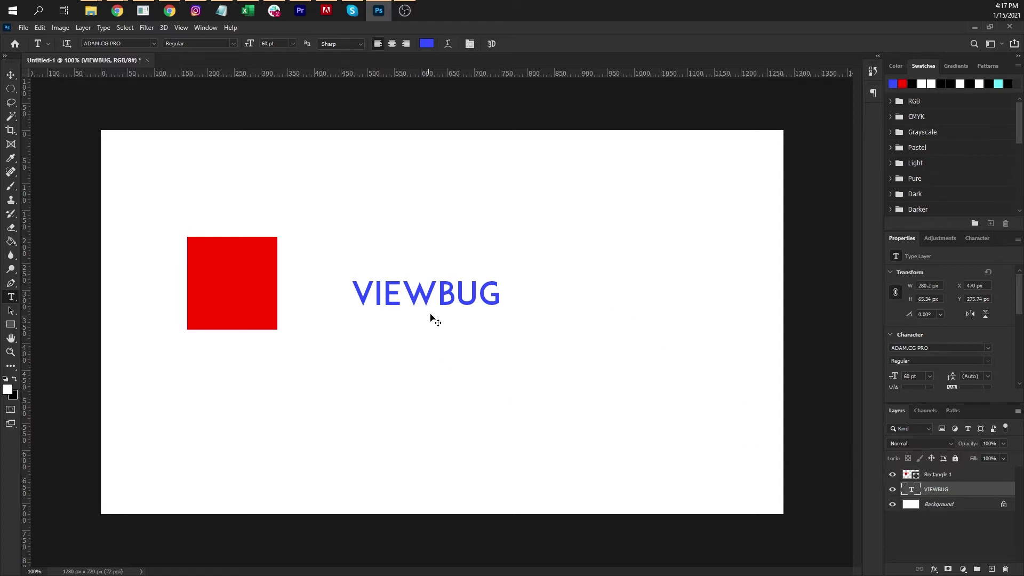
Move VIEWBUG left onto the red square's lower edge and drag Rectangle 1 beneath it.
mouse_move(453, 304)
mouse_down()
mouse_move(272, 314)
mouse_move(266, 288)
mouse_move(263, 312)
mouse_move(384, 318)
mouse_move(329, 323)
mouse_up()
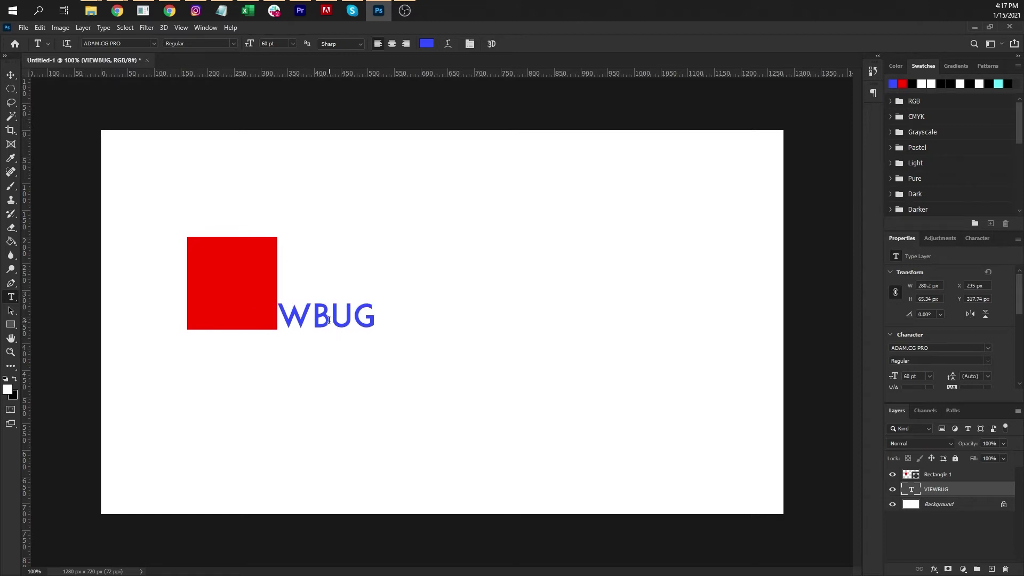
click(968, 477)
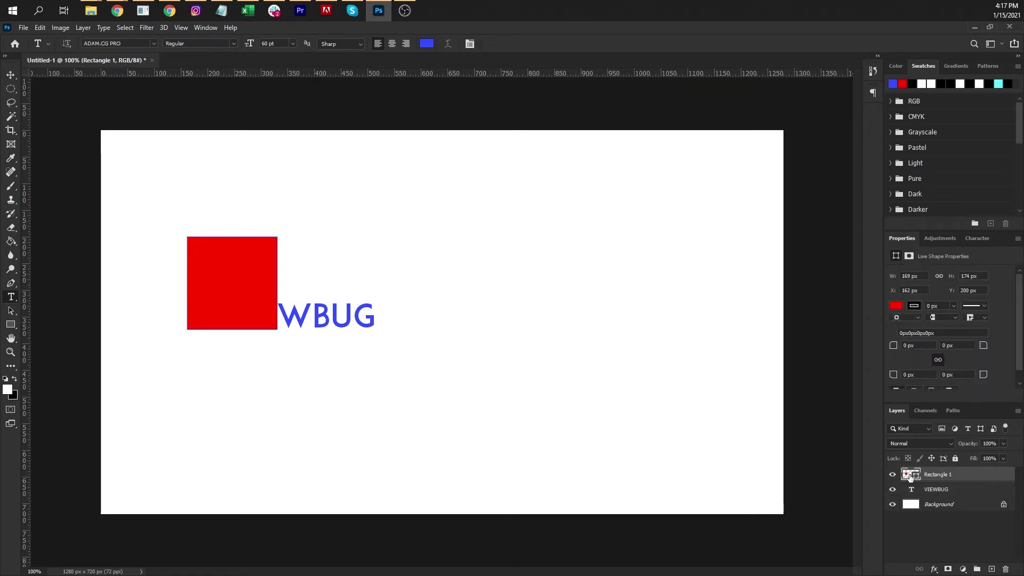
drag(992, 478, 987, 491)
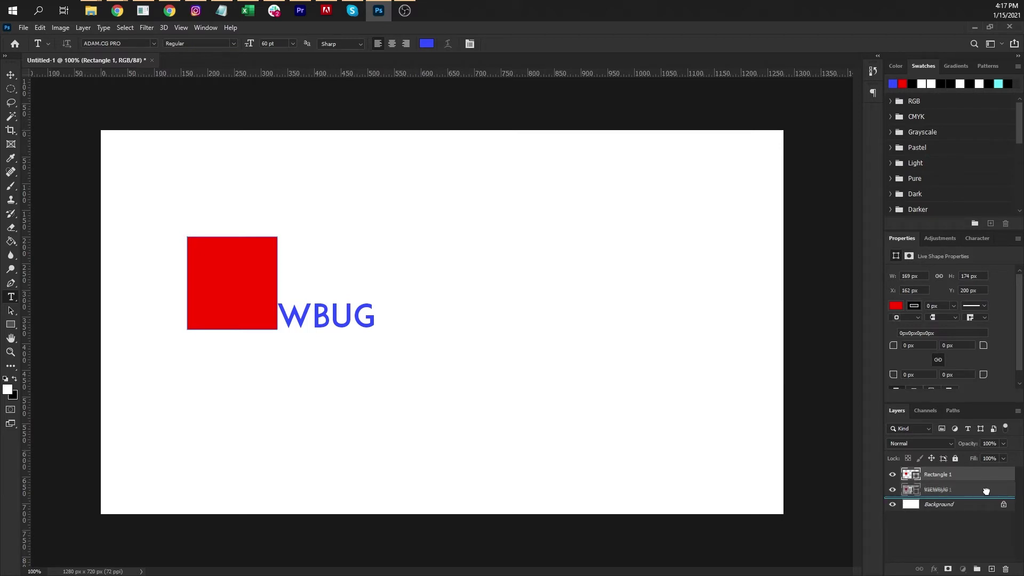
drag(986, 491, 987, 494)
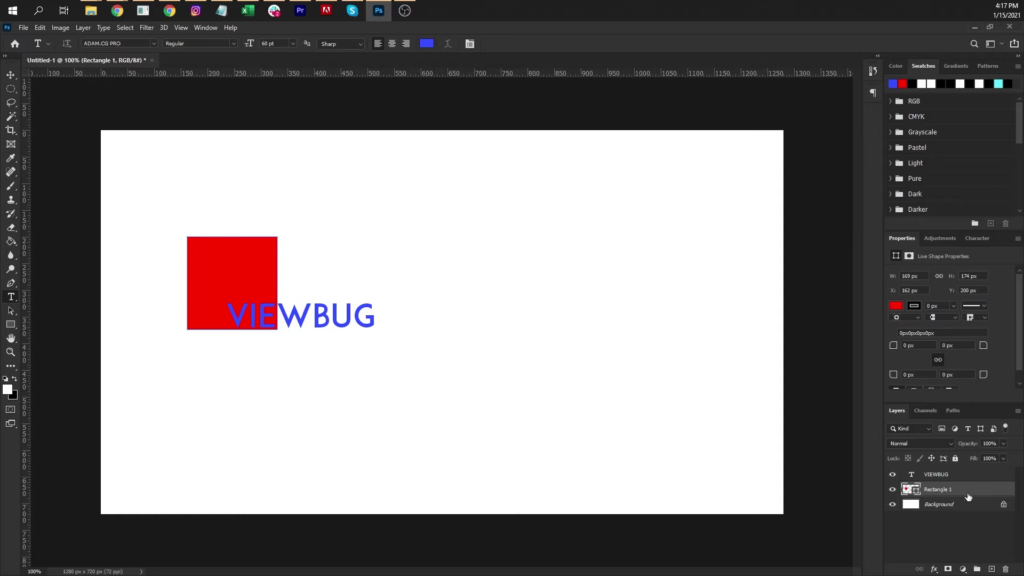
Rearrange the Layers panel stack until VIEWBUG sits above Rectangle 1.
click(939, 505)
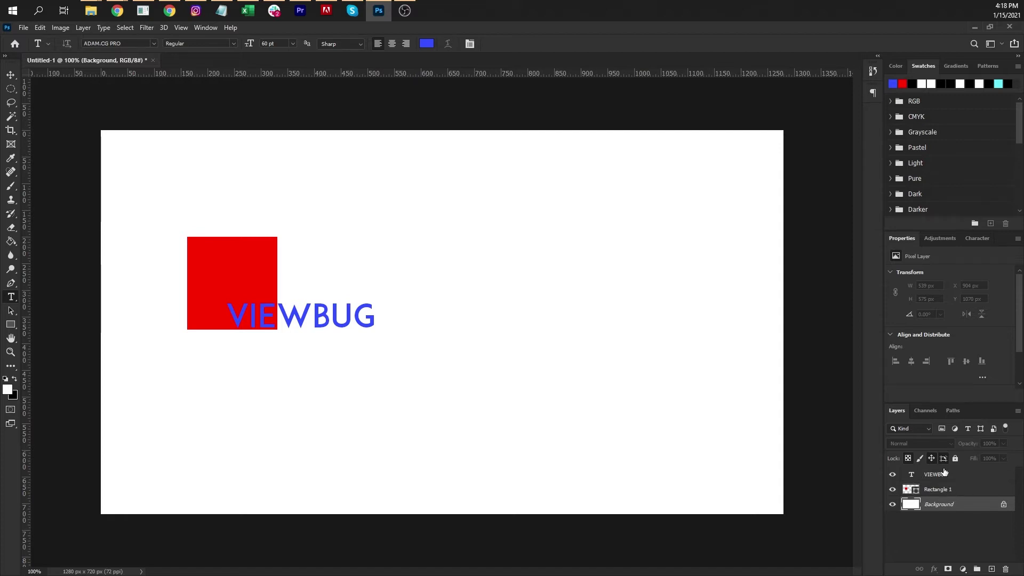
click(948, 475)
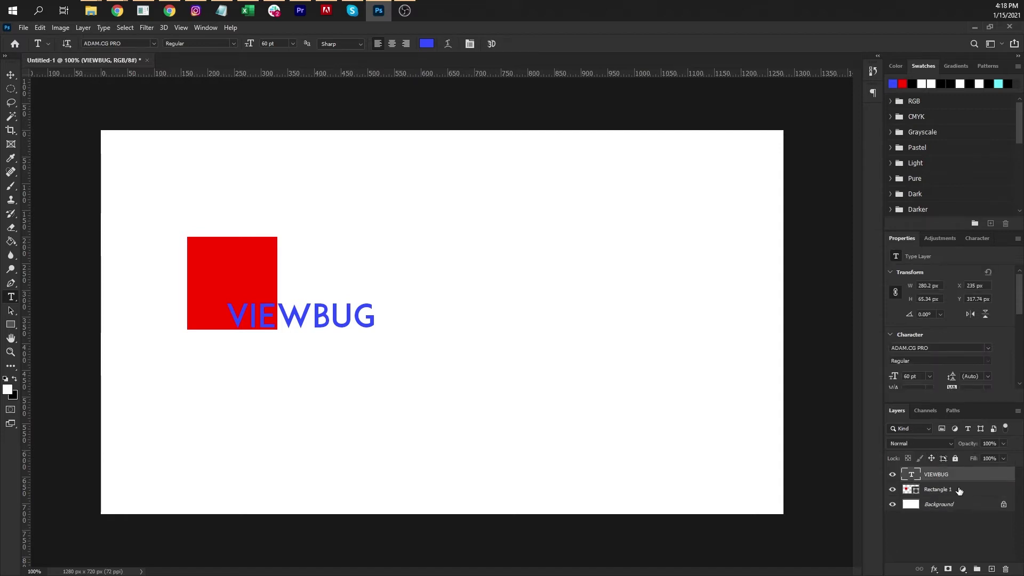
drag(962, 479, 957, 497)
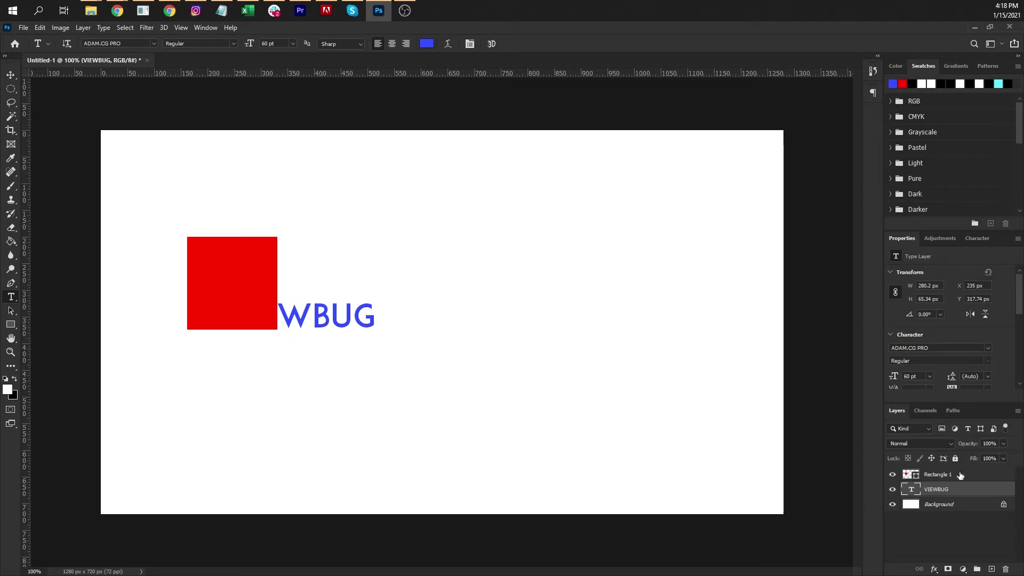
drag(963, 482, 962, 493)
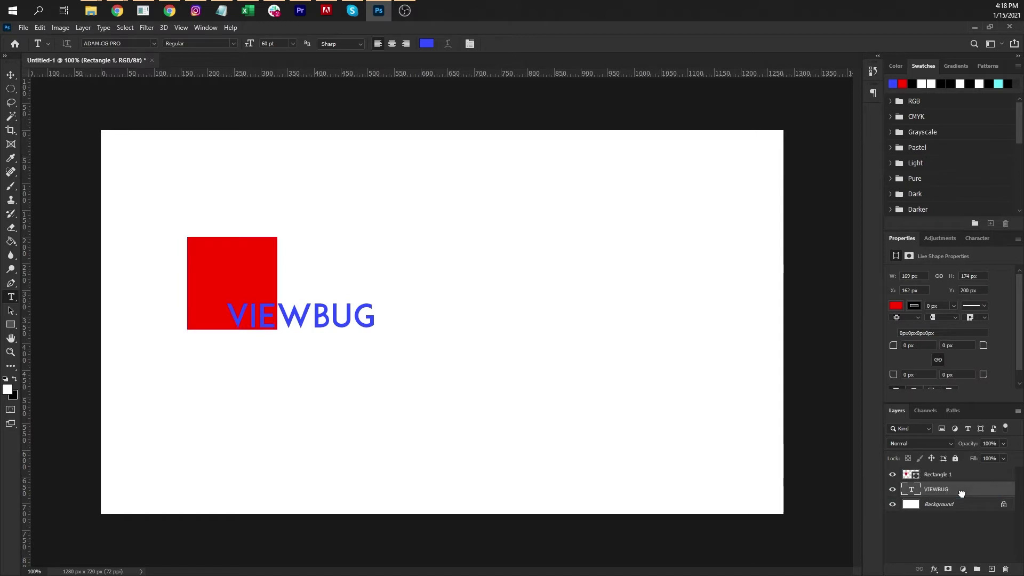
click(961, 490)
drag(962, 483, 957, 495)
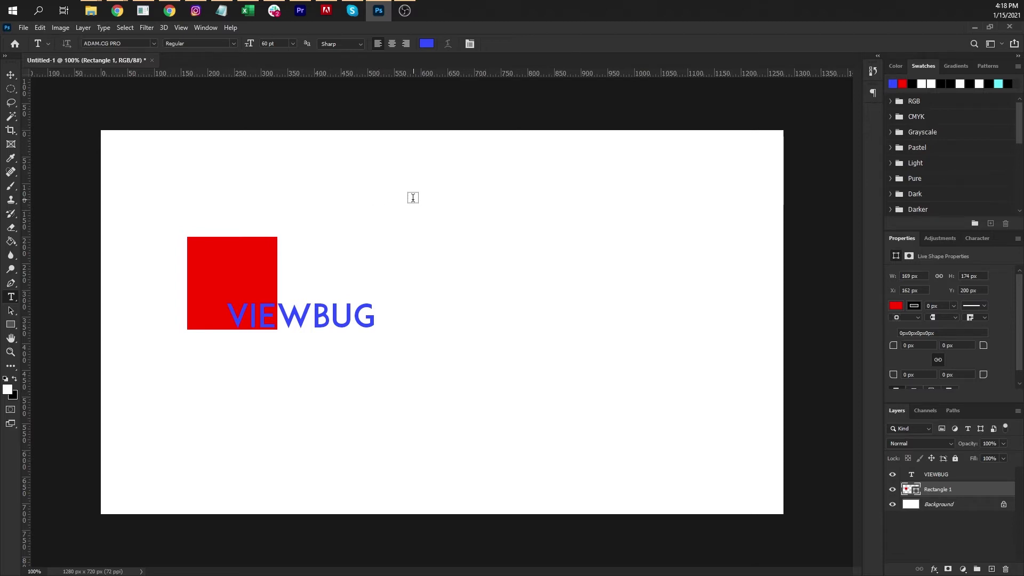
click(952, 504)
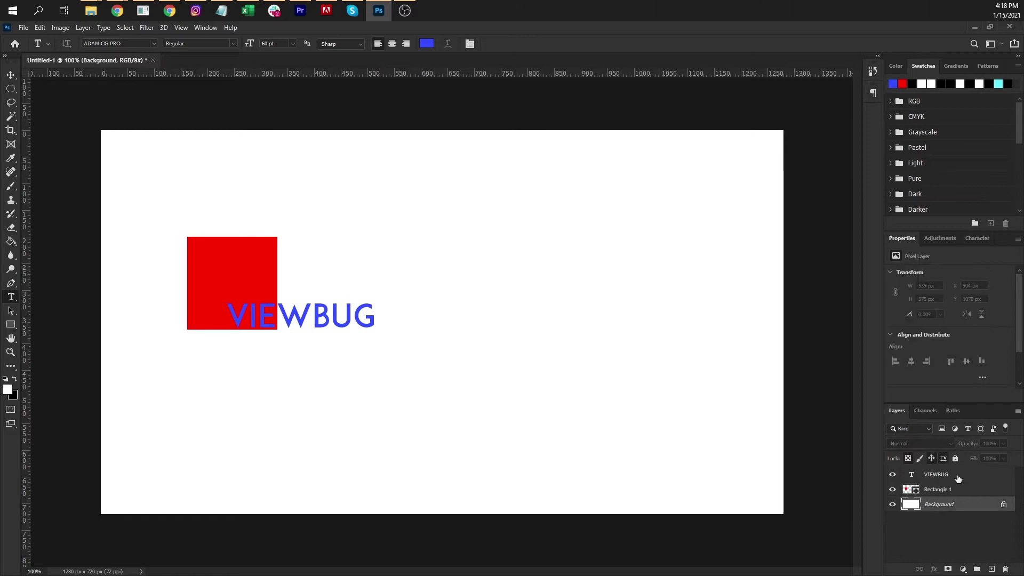
click(955, 477)
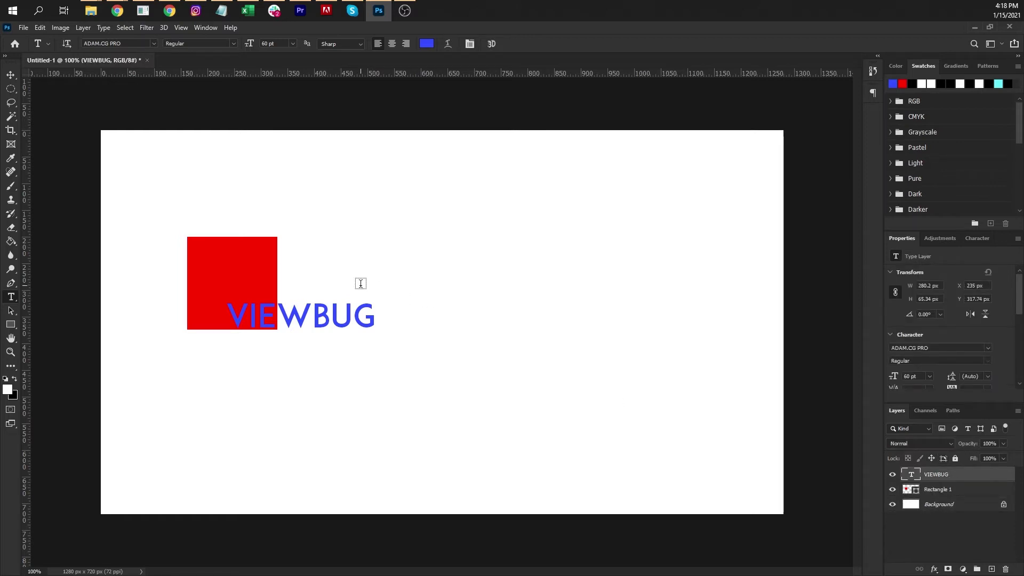
click(965, 490)
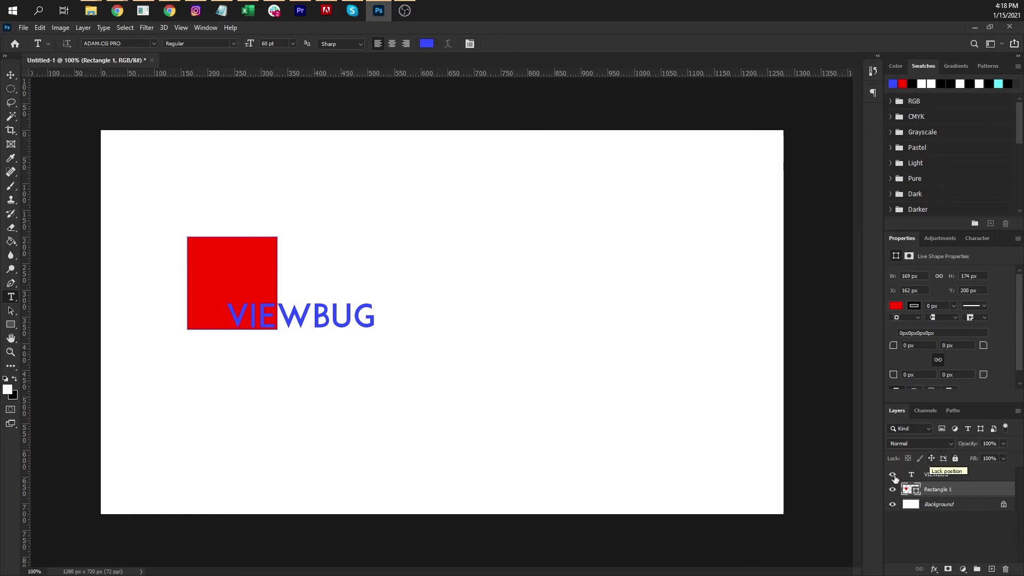
click(948, 443)
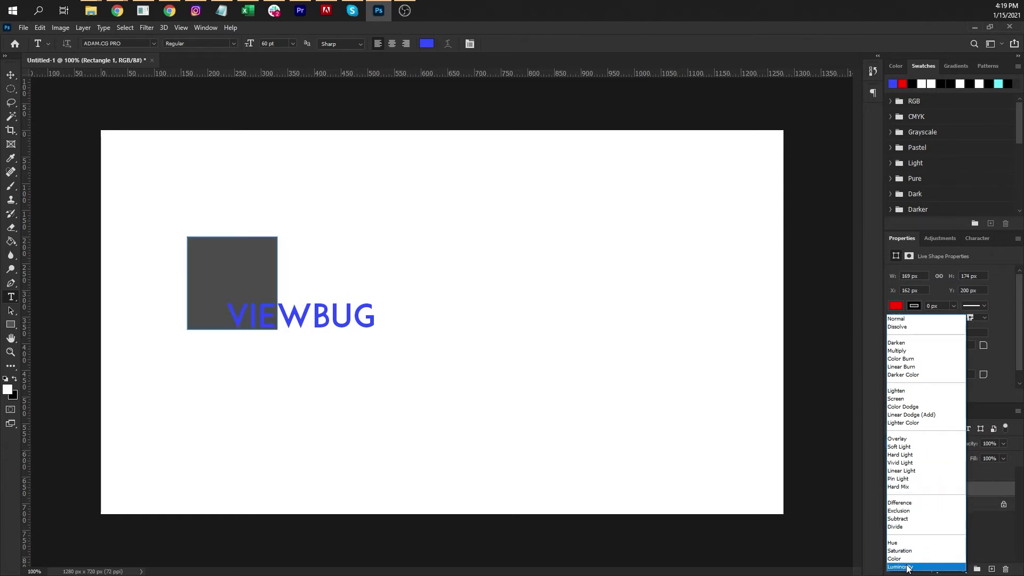
click(984, 493)
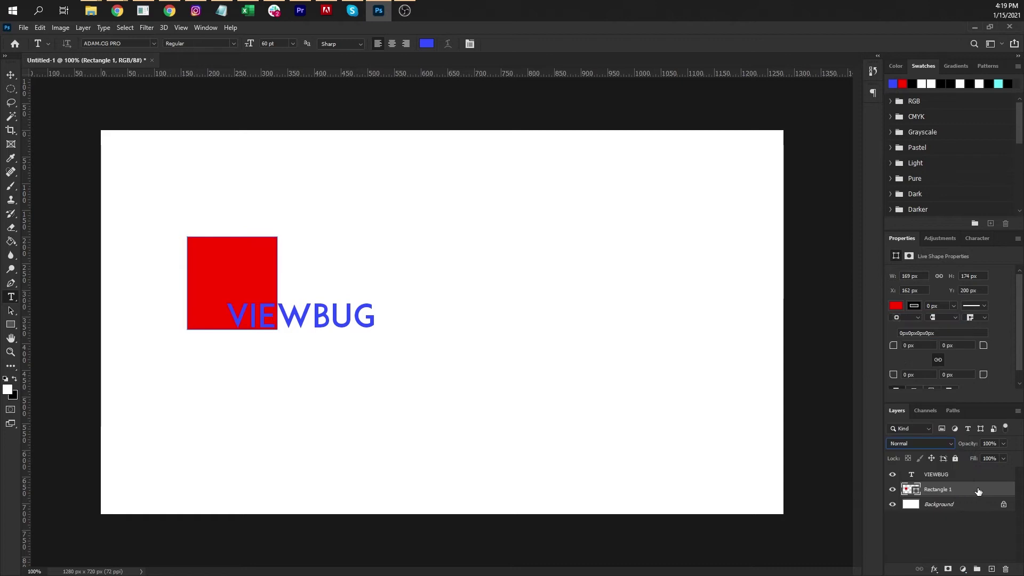
Drag VIEWBUG below Rectangle 1 and preview the rectangle's blend modes, keeping Normal.
click(939, 476)
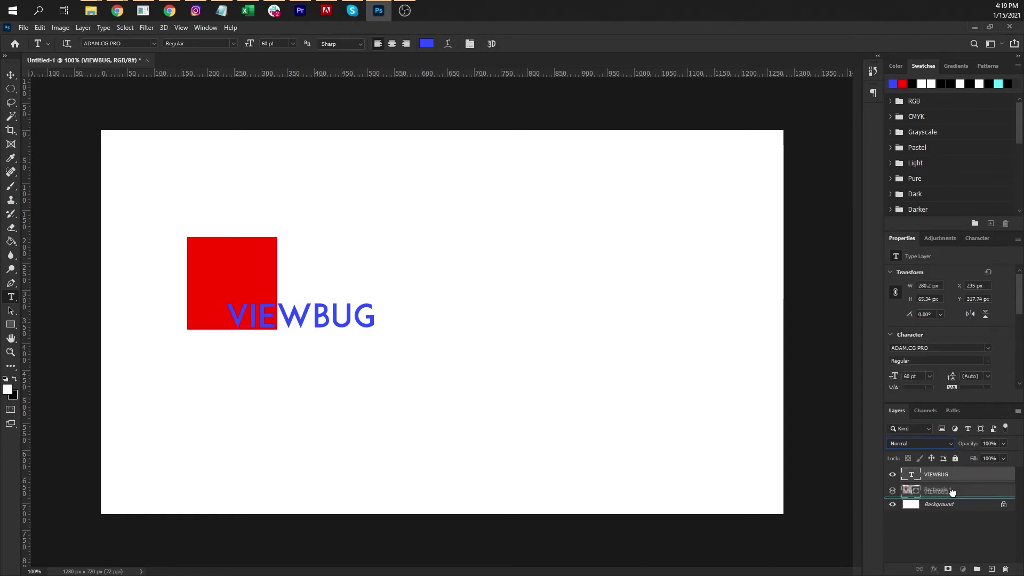
drag(954, 476, 946, 495)
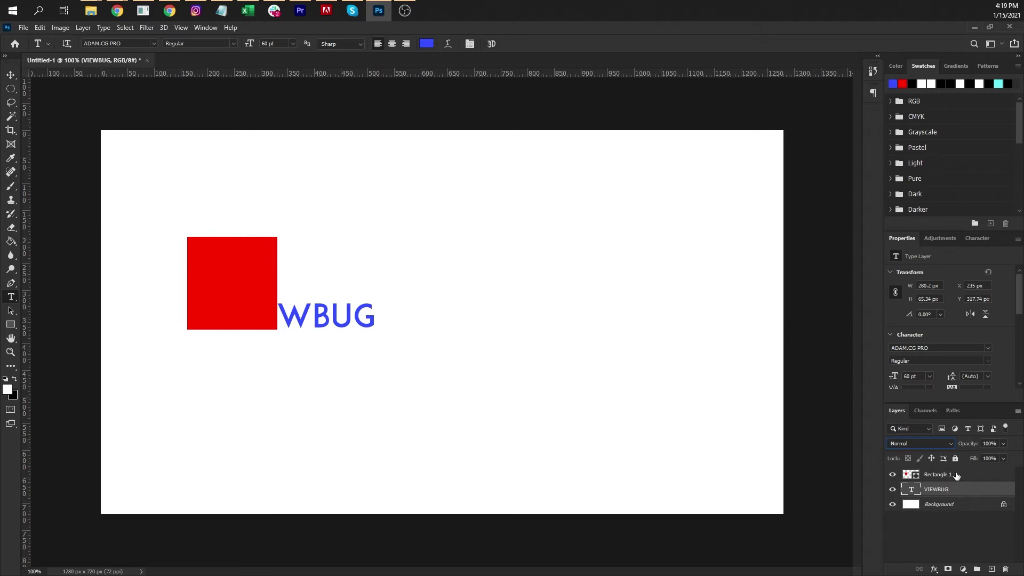
click(952, 475)
click(941, 444)
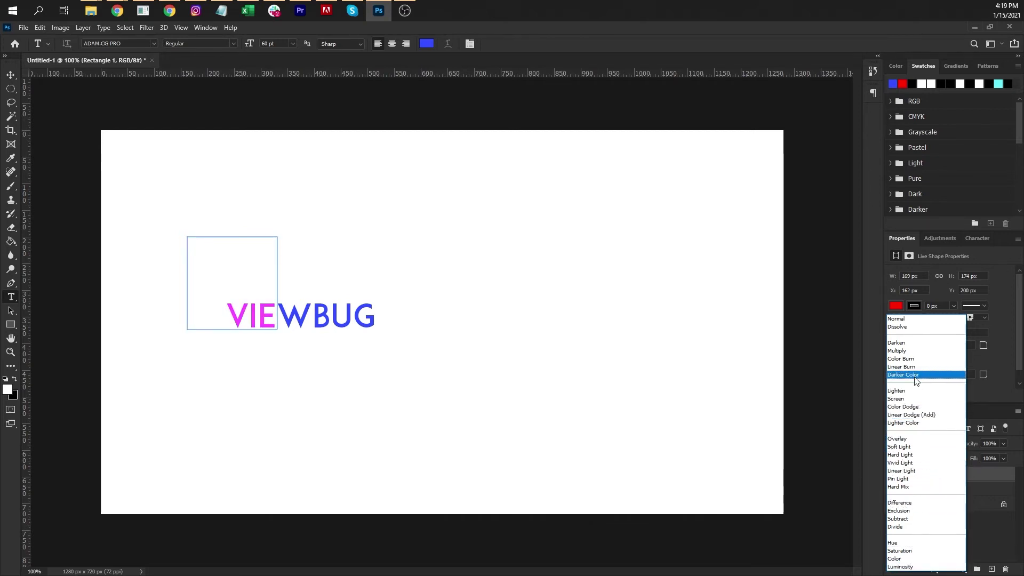
click(921, 319)
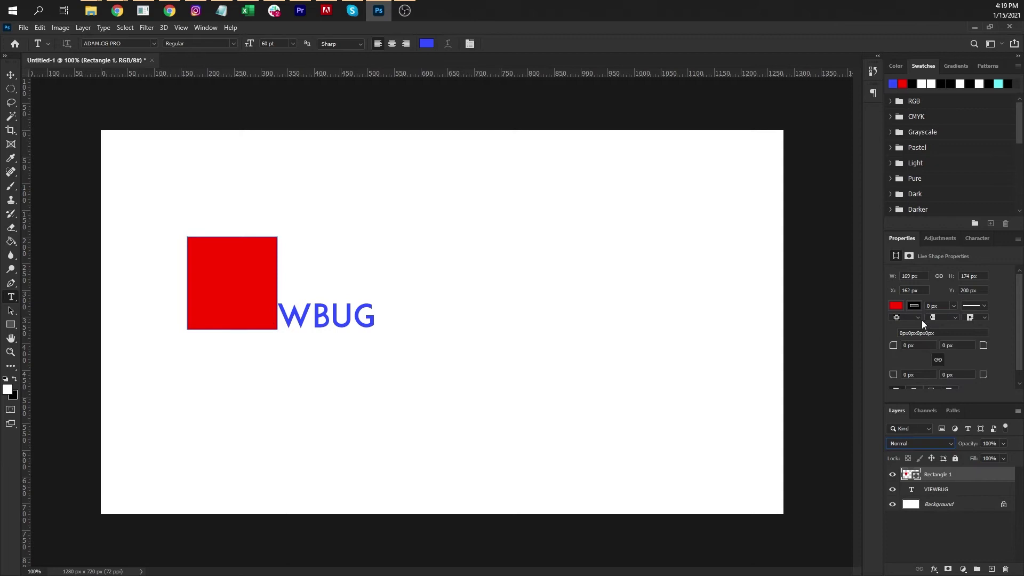
Preview Rectangle 1's blend modes once more, leaving it on Normal.
click(951, 491)
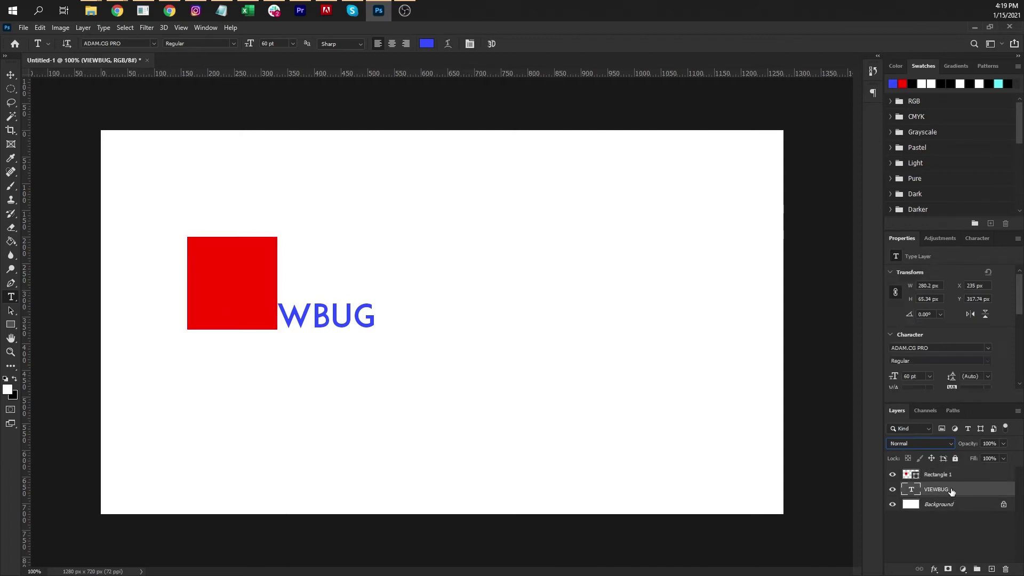
click(944, 474)
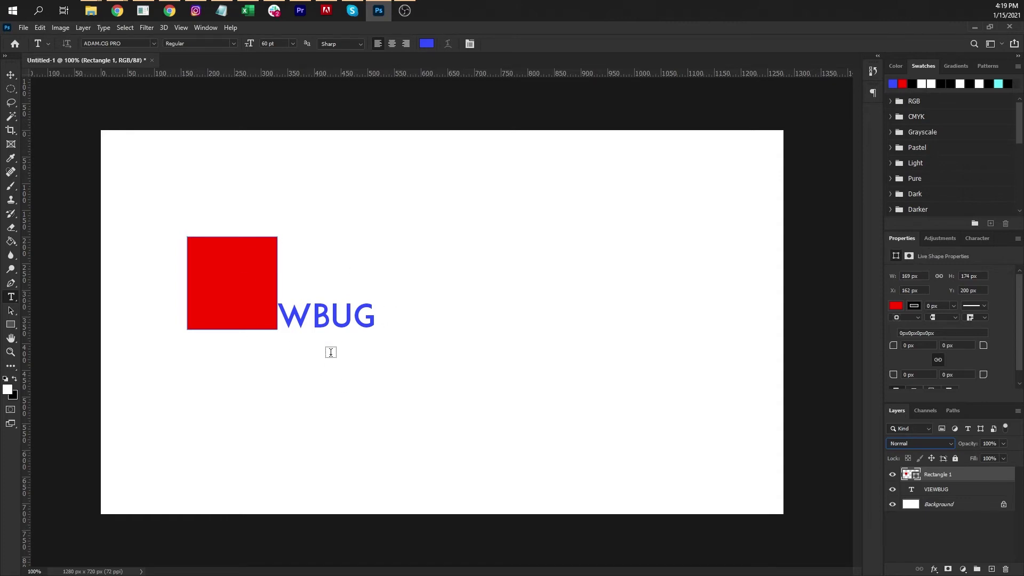
click(932, 444)
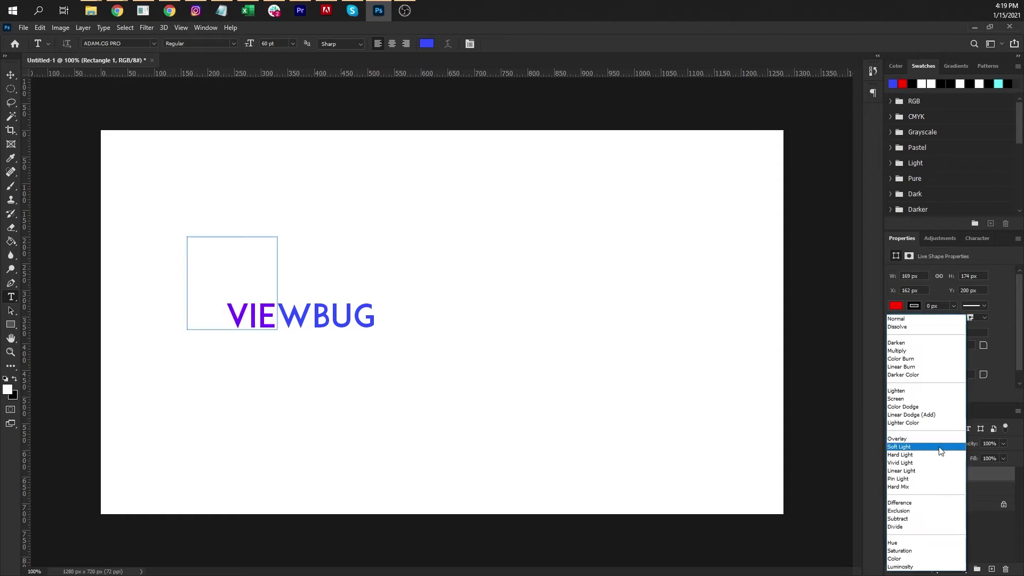
click(905, 318)
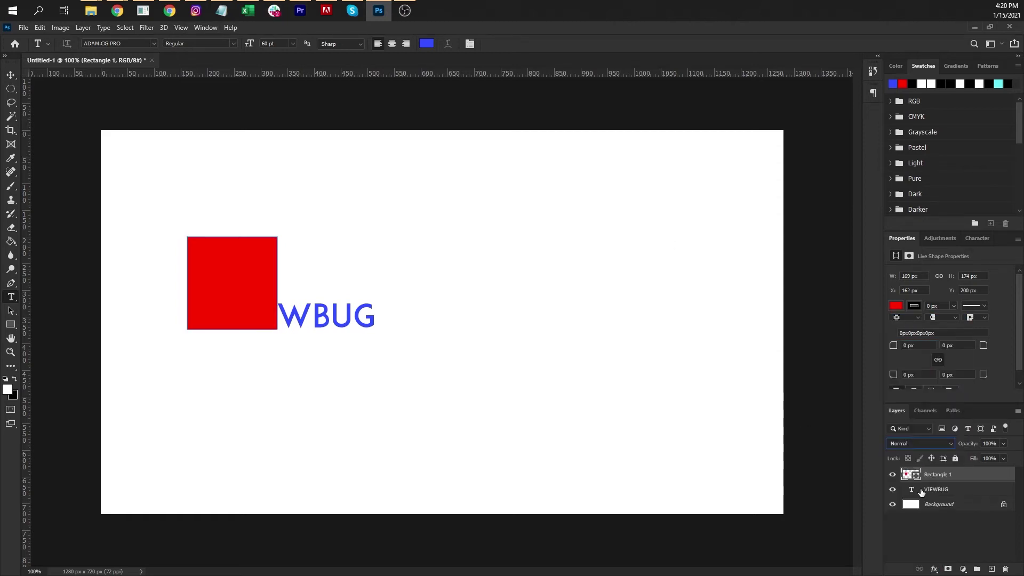
click(965, 489)
click(966, 476)
Switch to the Hand tool with the spacebar to pan the canvas.
key(space)
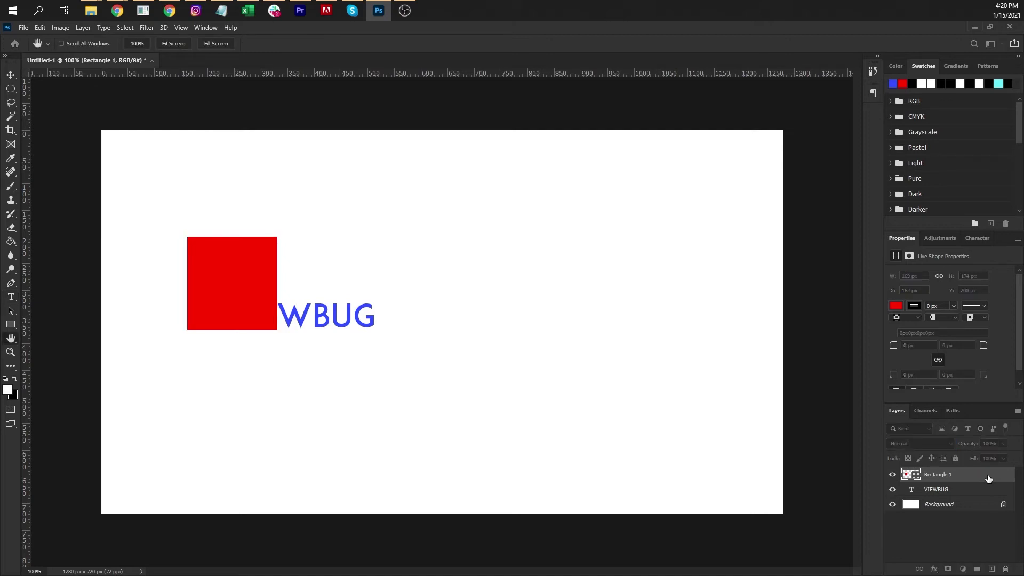
Enable a Drop Shadow on Rectangle 1 (61% opacity, 24 px size) via Layer Style.
double_click(954, 474)
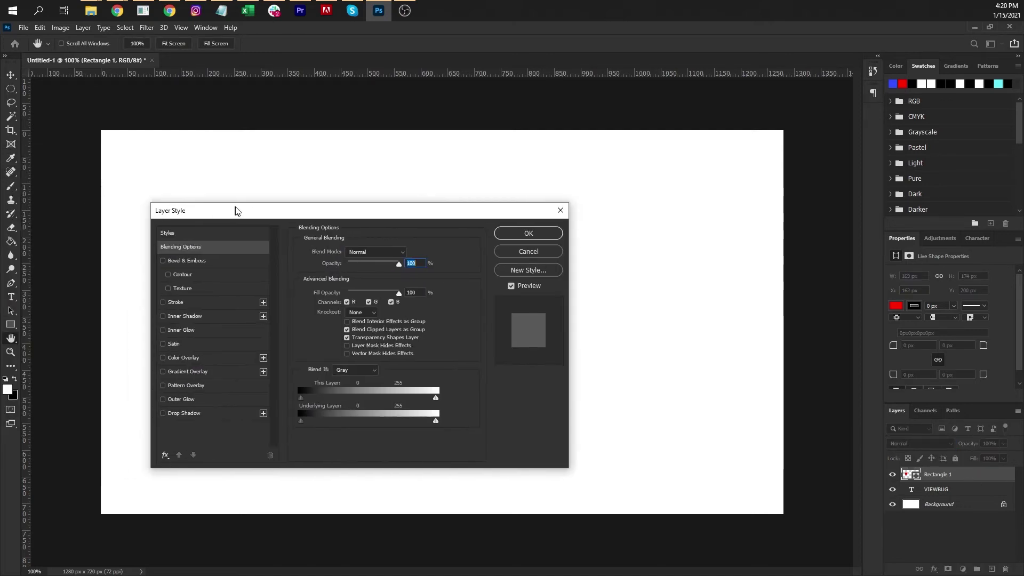
mouse_move(235, 210)
mouse_down()
mouse_move(464, 190)
mouse_move(510, 174)
mouse_up()
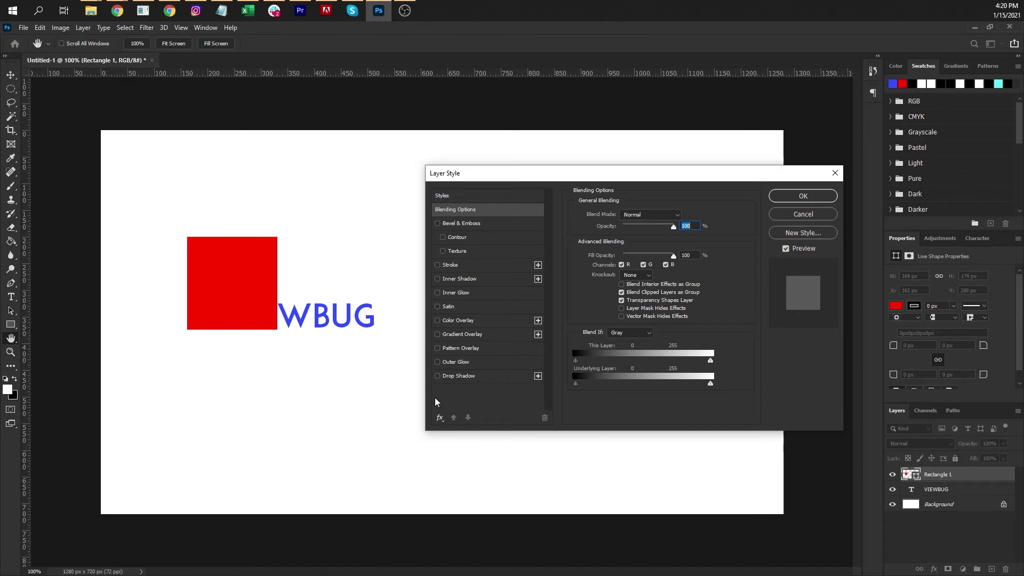
click(437, 376)
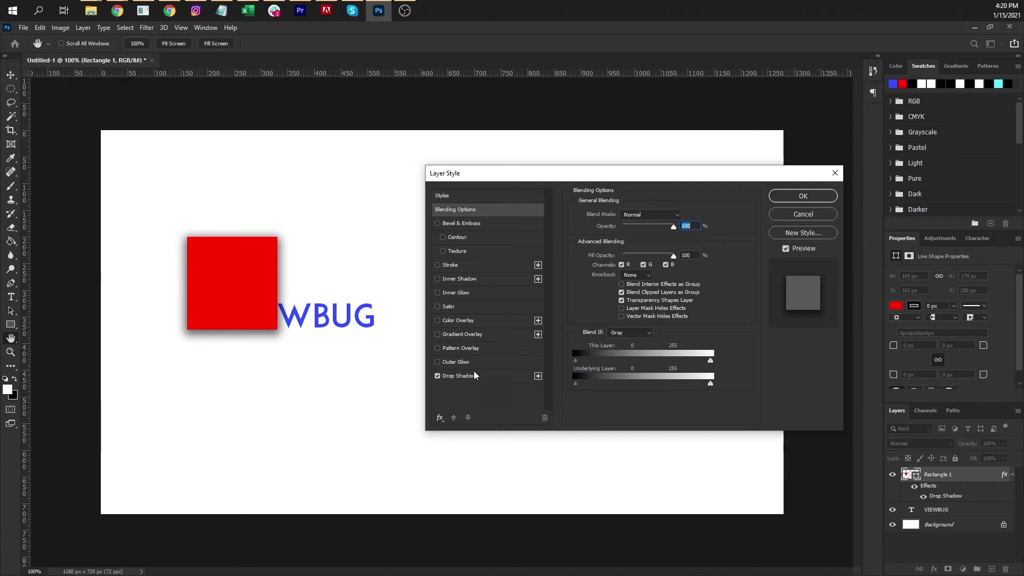
click(437, 376)
Set the drop shadow angle to 41° so it falls toward the square's lower left.
click(479, 377)
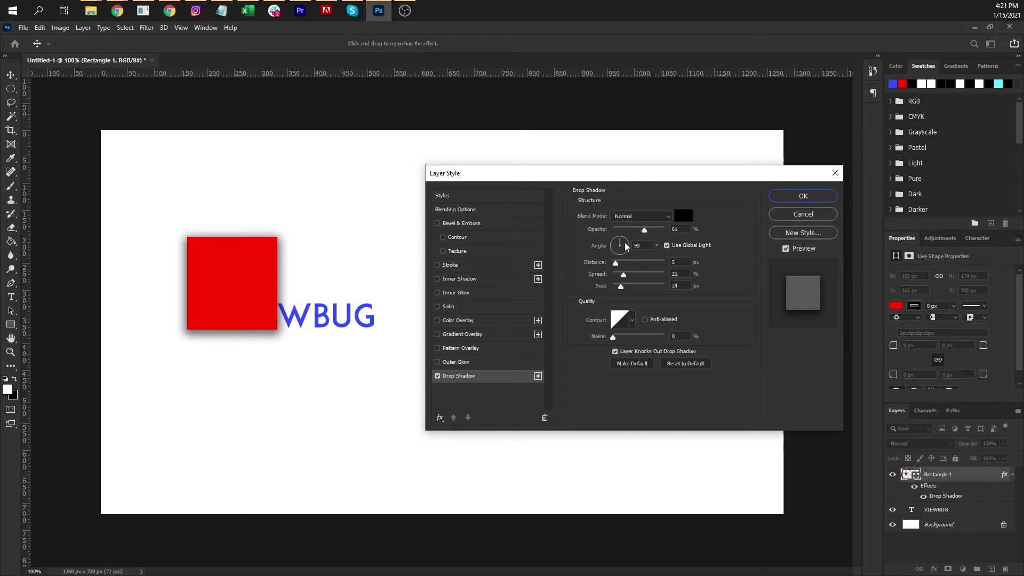
drag(626, 245, 621, 256)
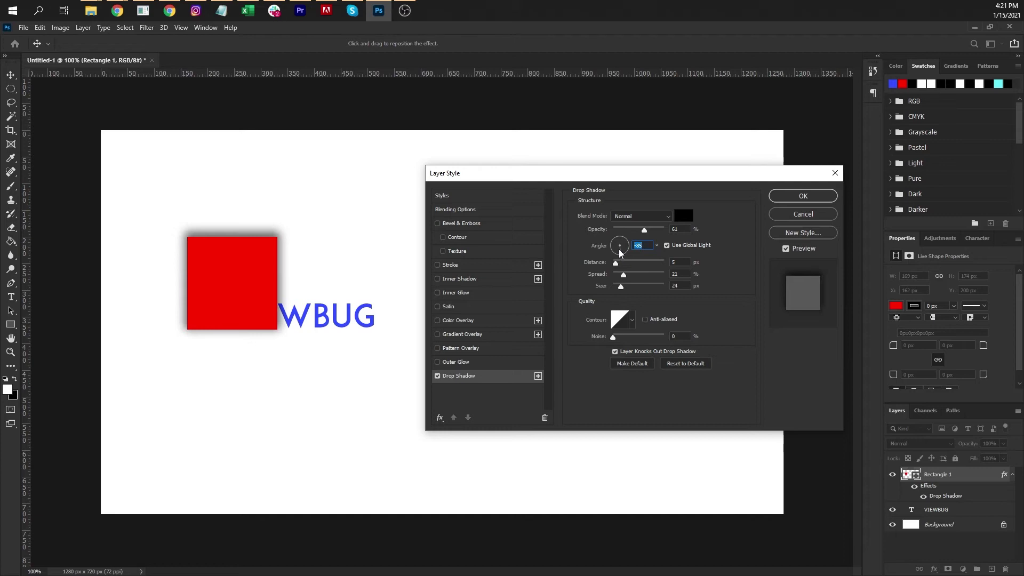
click(616, 248)
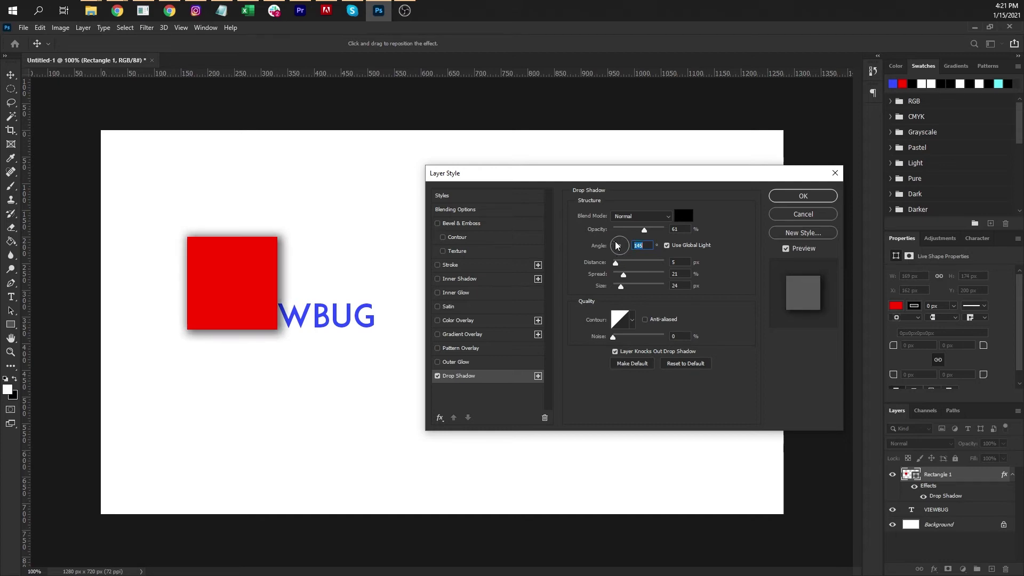
drag(617, 246, 629, 240)
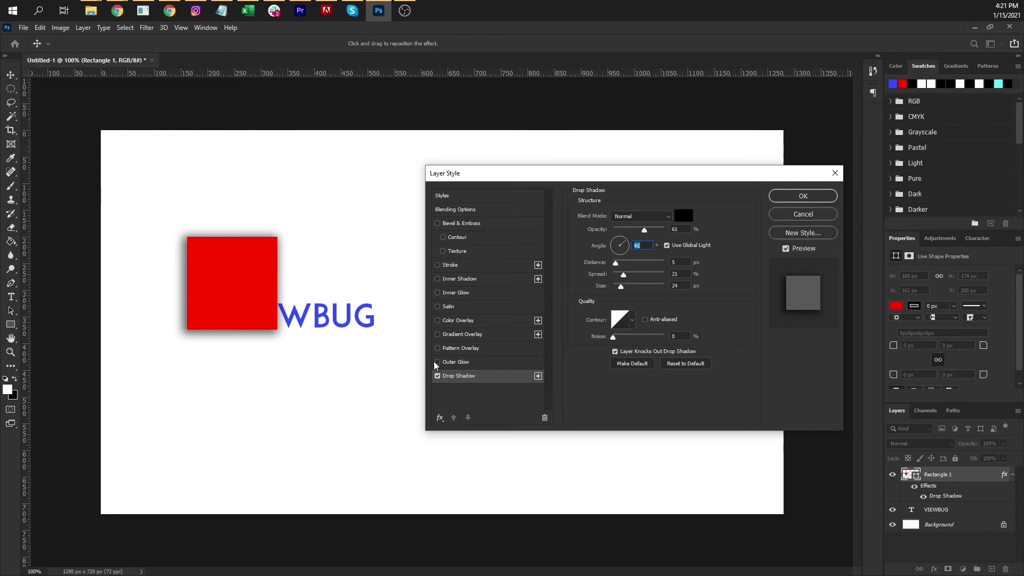
Add a 1 px inside stroke in blue (070de8) to Rectangle 1.
click(437, 265)
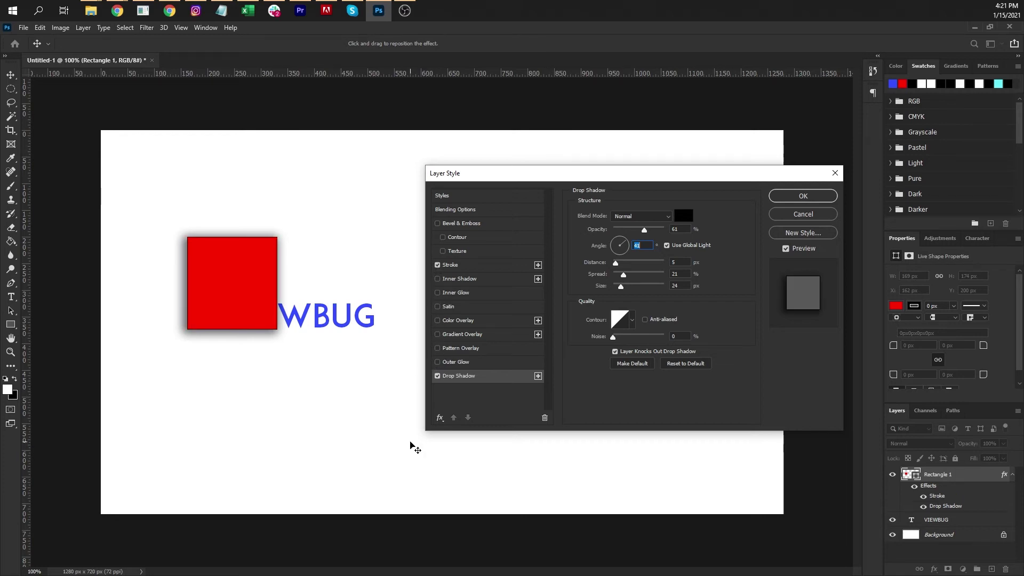
click(469, 265)
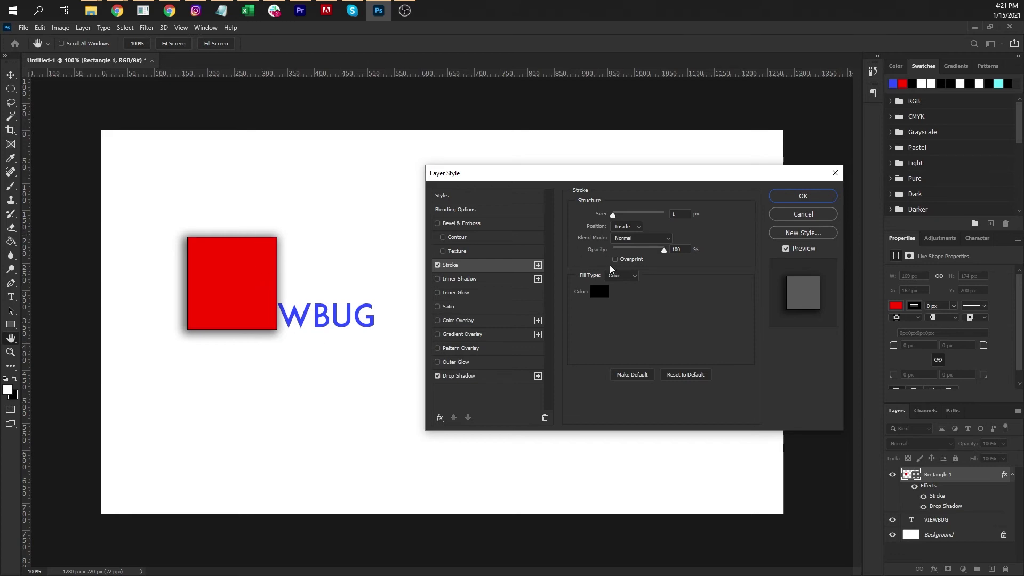
click(607, 293)
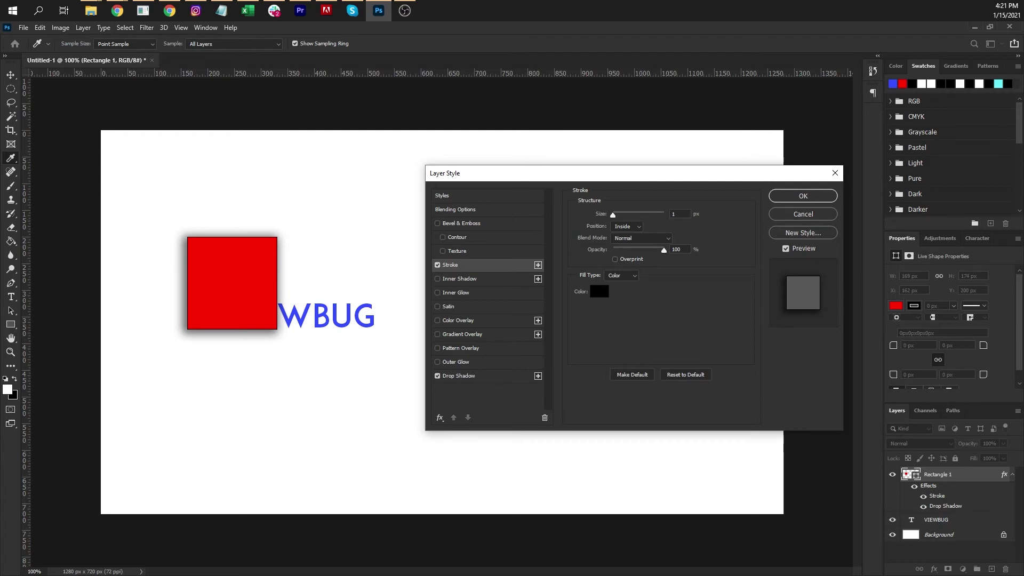
drag(468, 96, 575, 120)
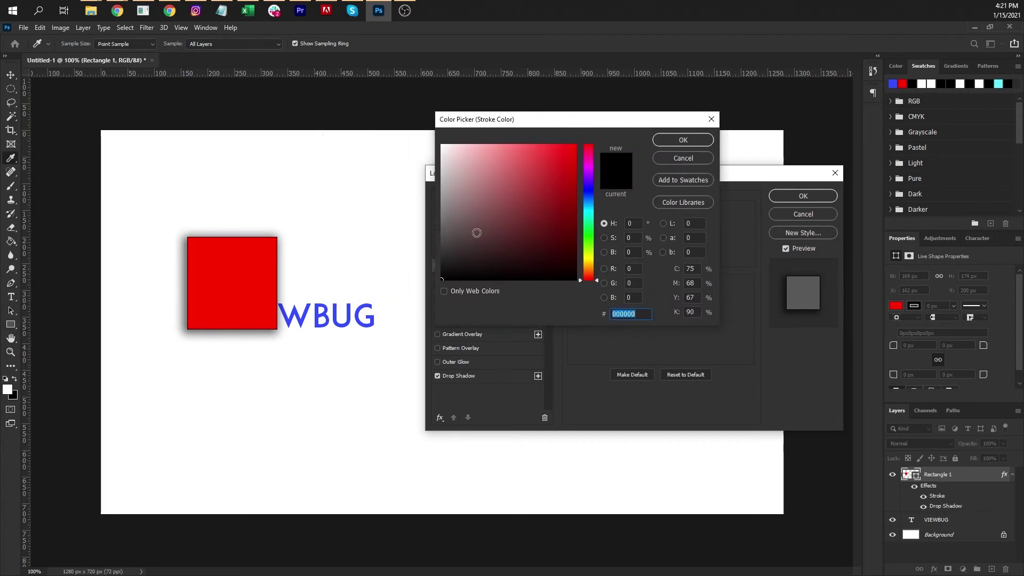
click(589, 190)
drag(549, 165, 572, 156)
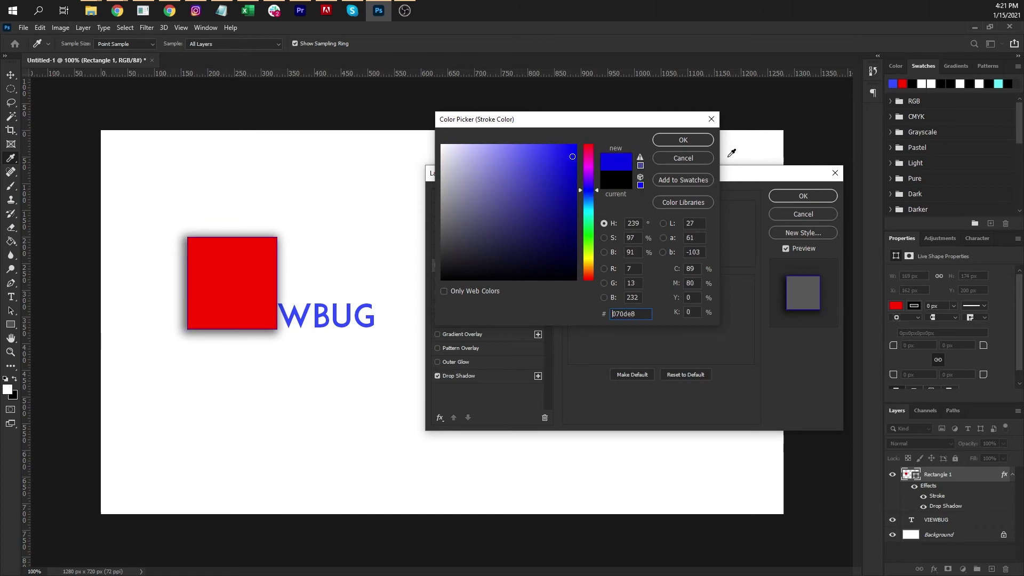
click(702, 142)
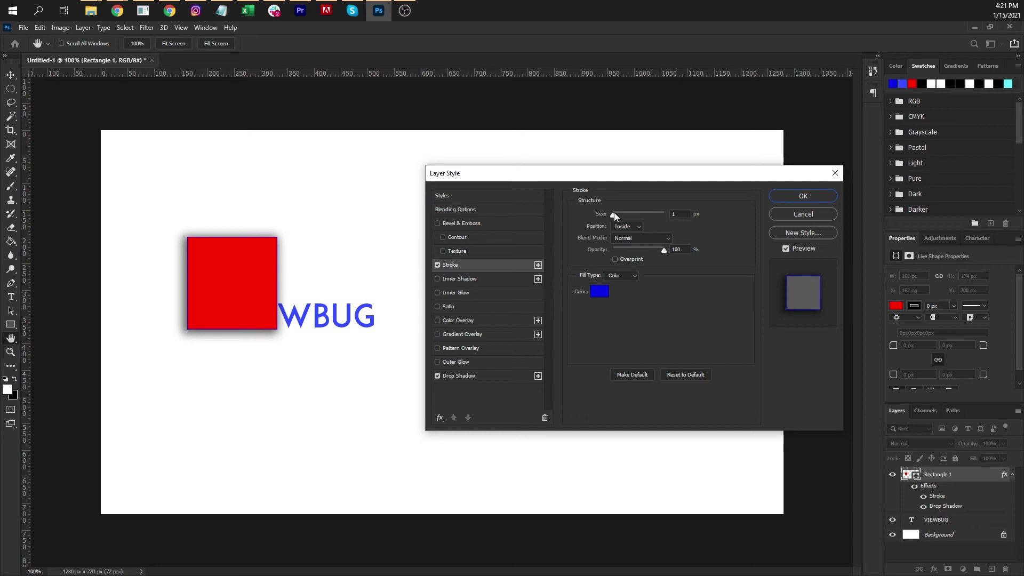
Try thicker stroke sizes, around 43–51 px, on the red square.
drag(614, 213, 626, 216)
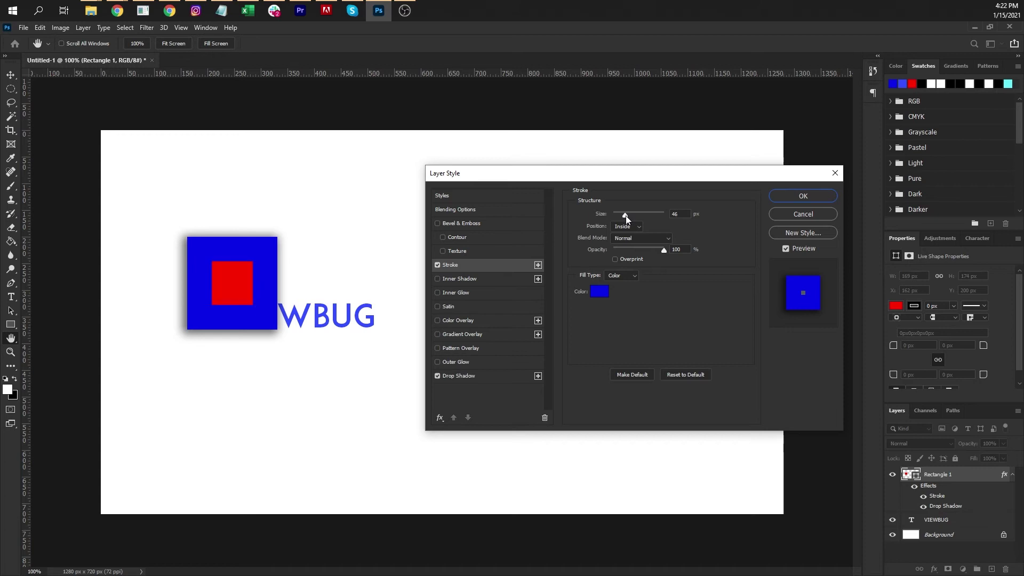
drag(626, 216, 625, 215)
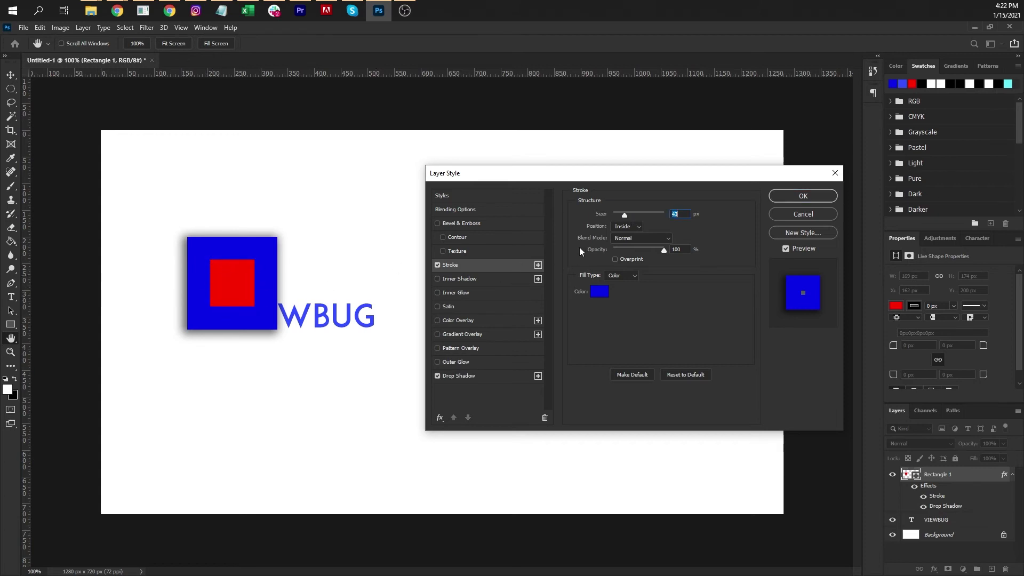
click(639, 211)
drag(639, 211, 626, 216)
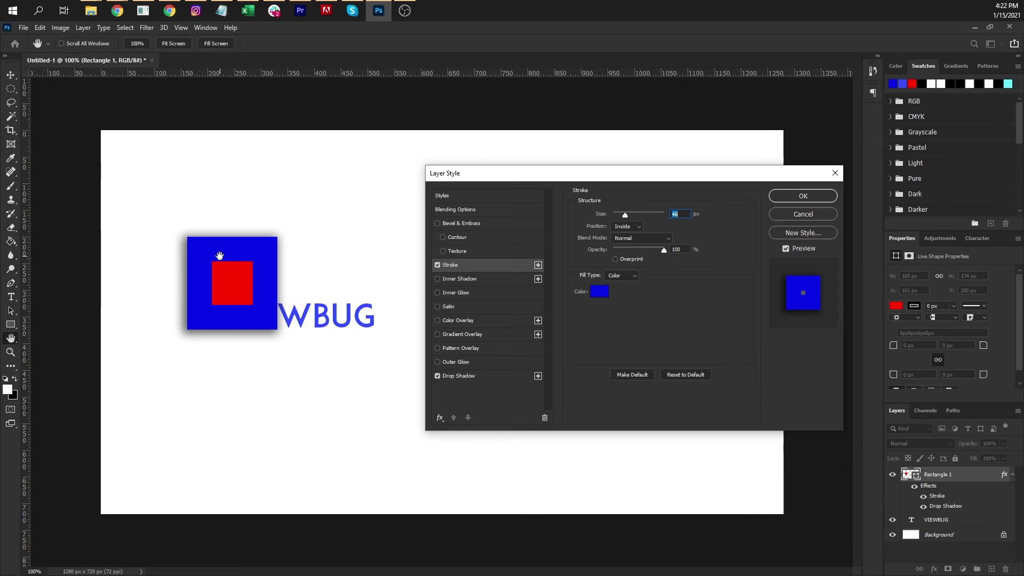
drag(627, 214, 628, 212)
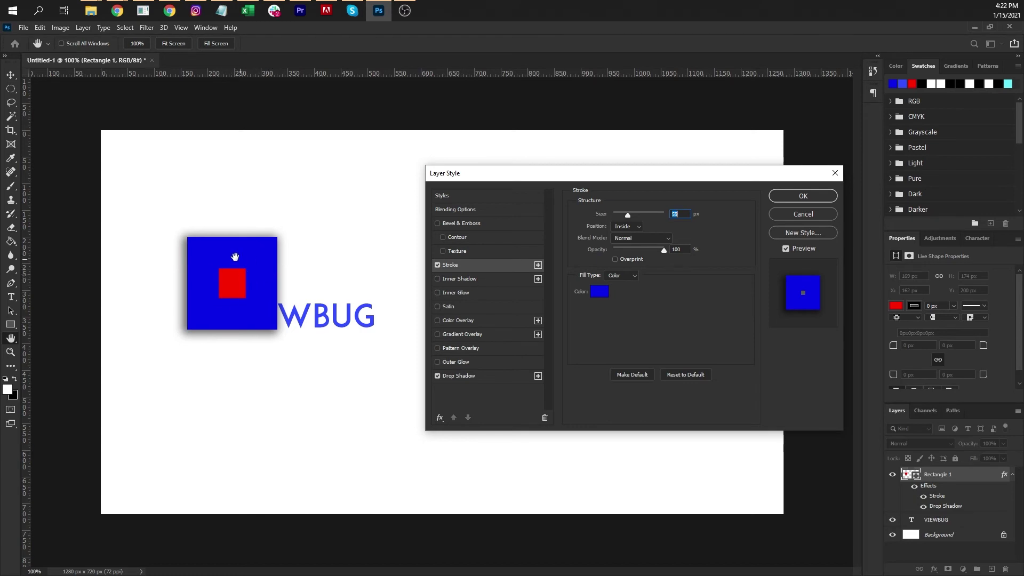
Try Outside and Center stroke positions, then turn the stroke off.
click(630, 227)
click(633, 233)
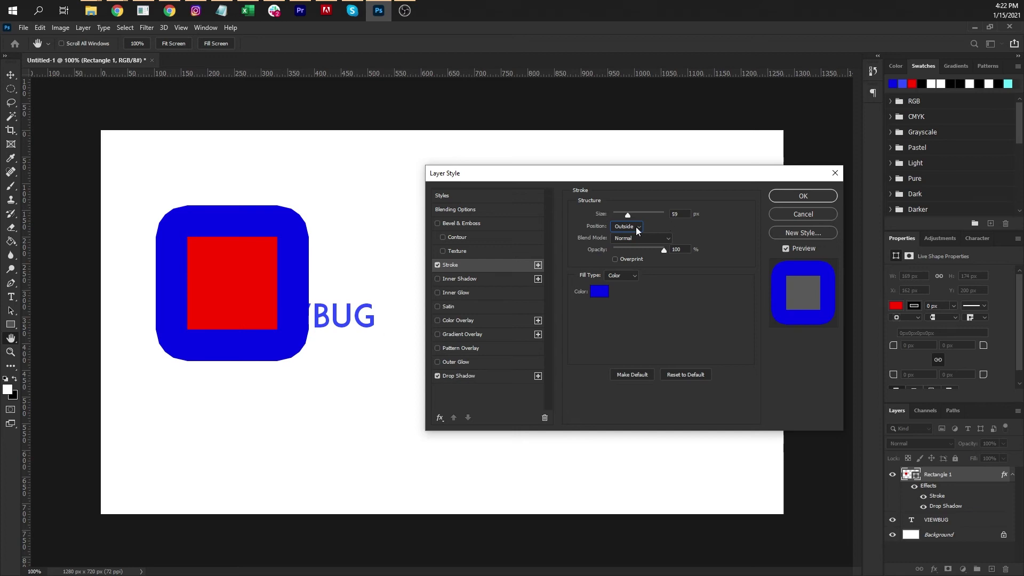
click(614, 250)
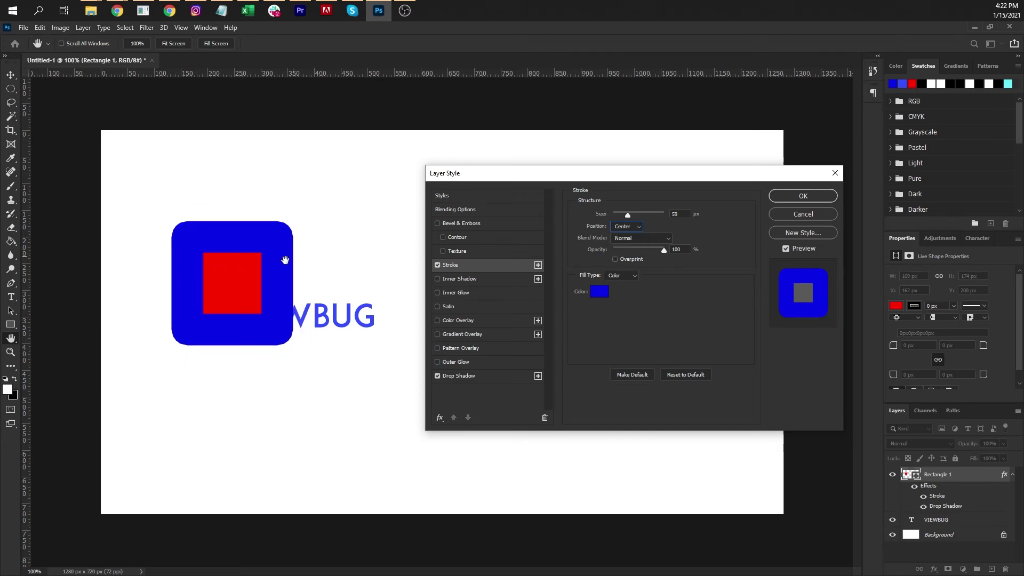
drag(628, 215, 628, 213)
click(626, 226)
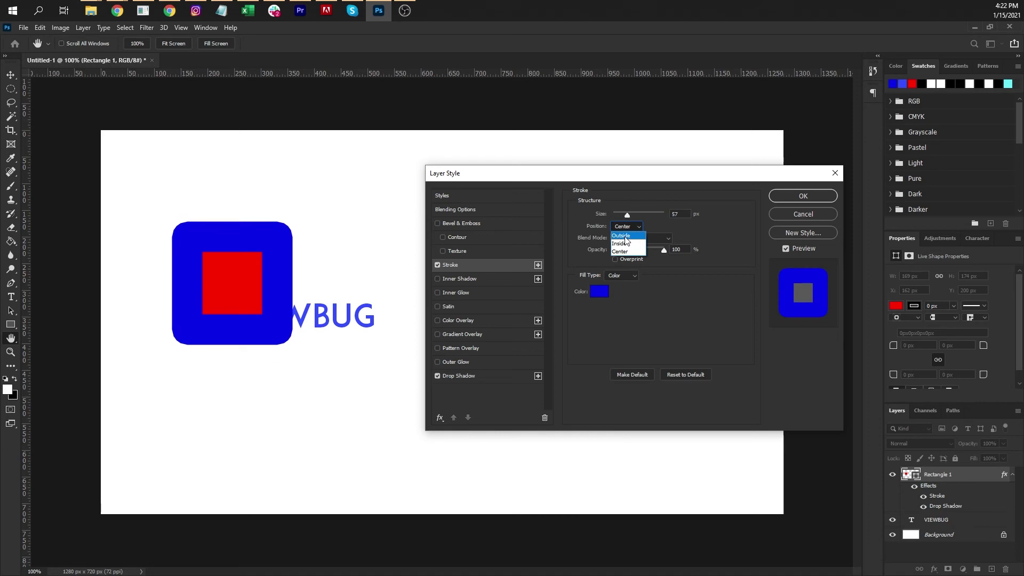
click(623, 233)
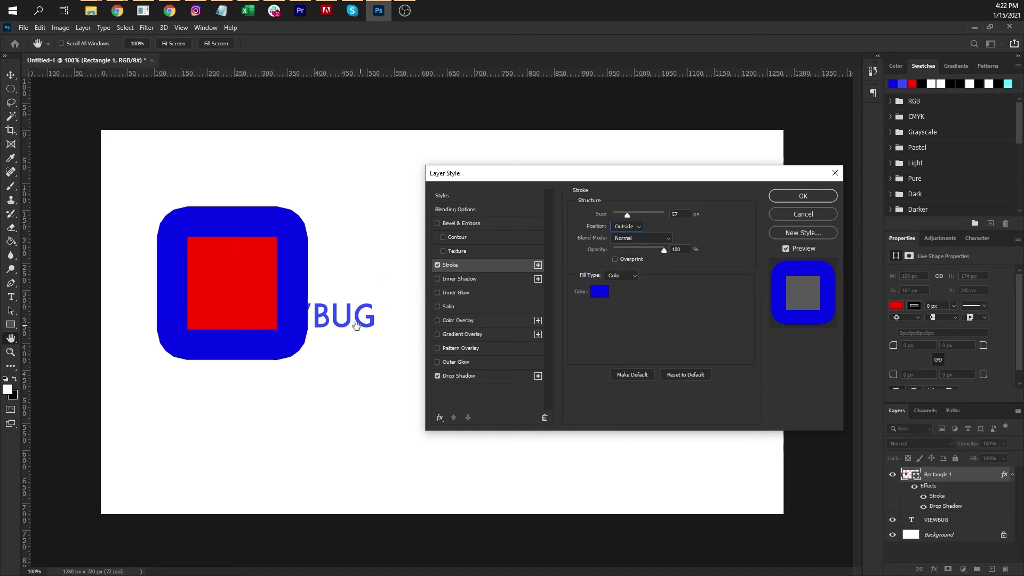
click(438, 265)
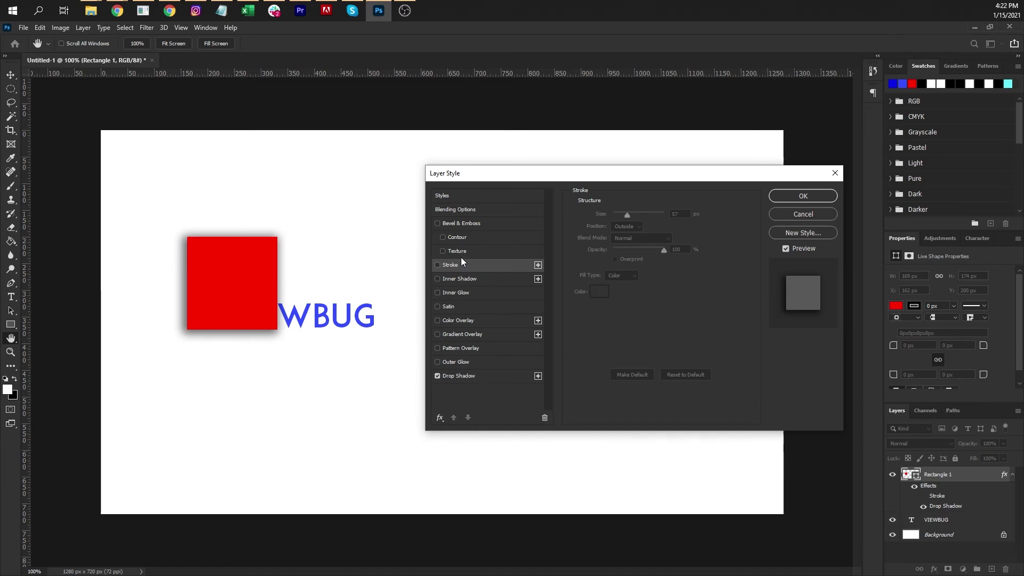
Confirm the square's layer style and move VIEWBUG above Rectangle 1.
click(786, 196)
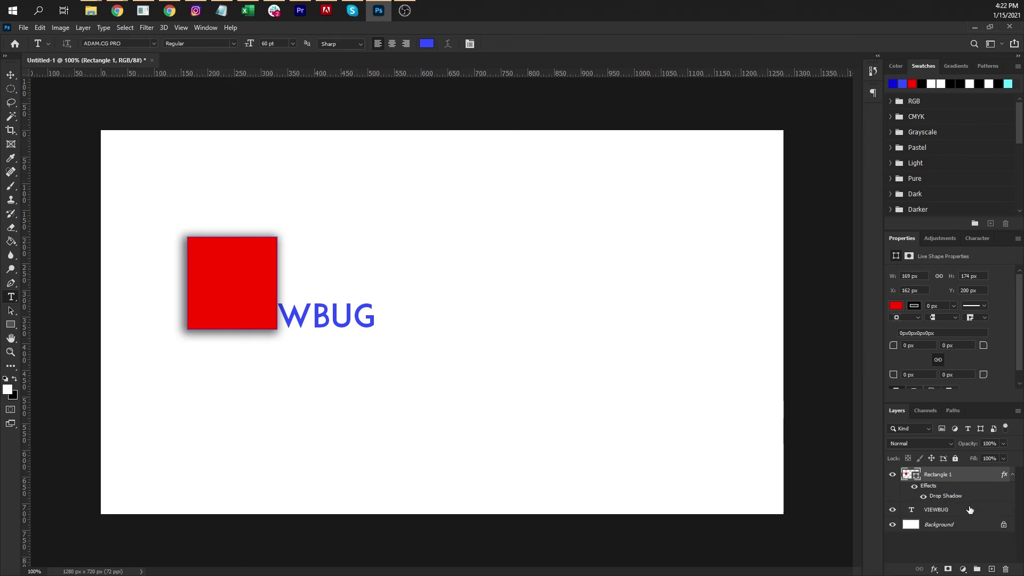
click(967, 510)
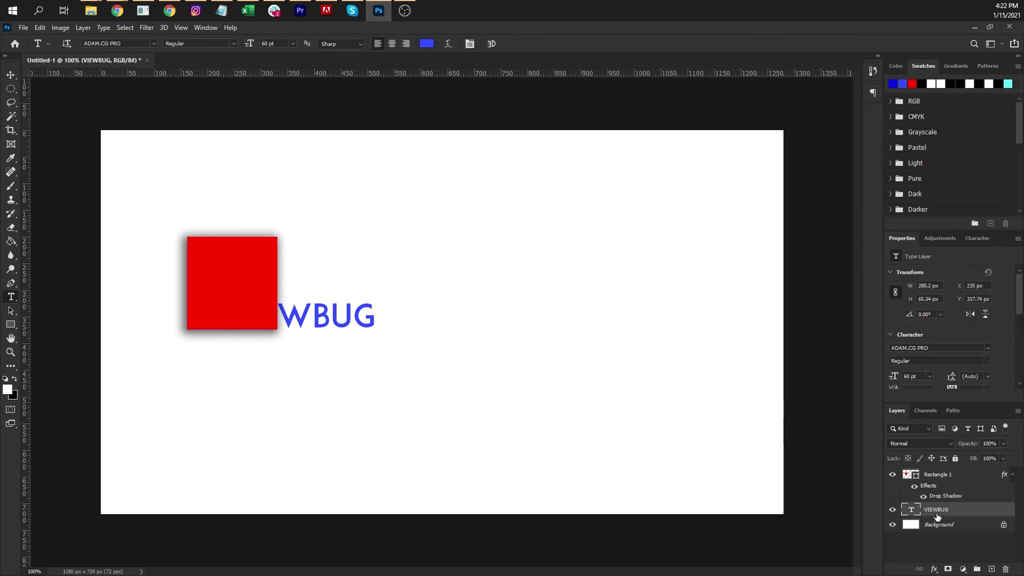
drag(937, 516, 937, 469)
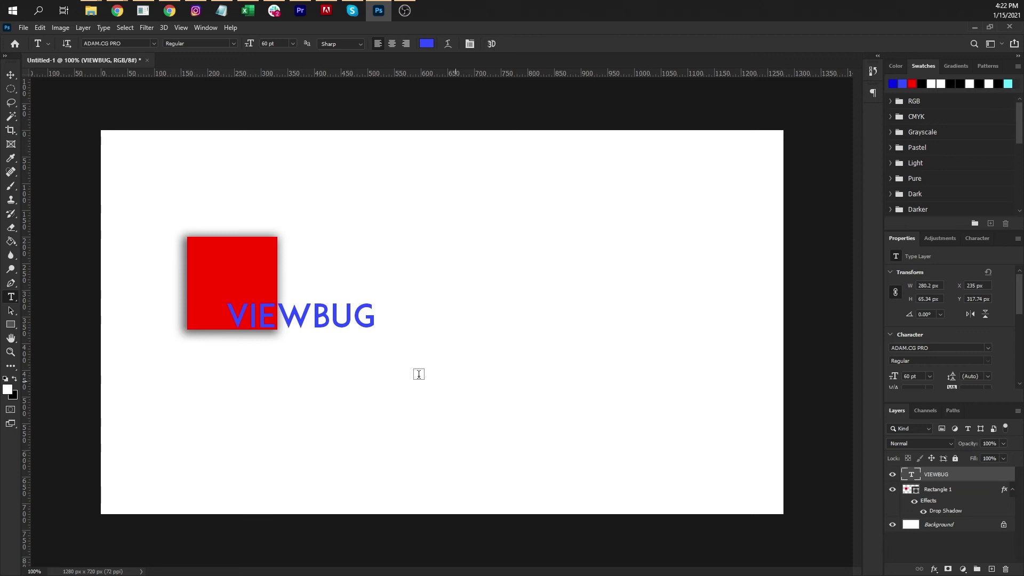
Give the VIEWBUG text a 1 px white (ffffff) stroke.
double_click(997, 472)
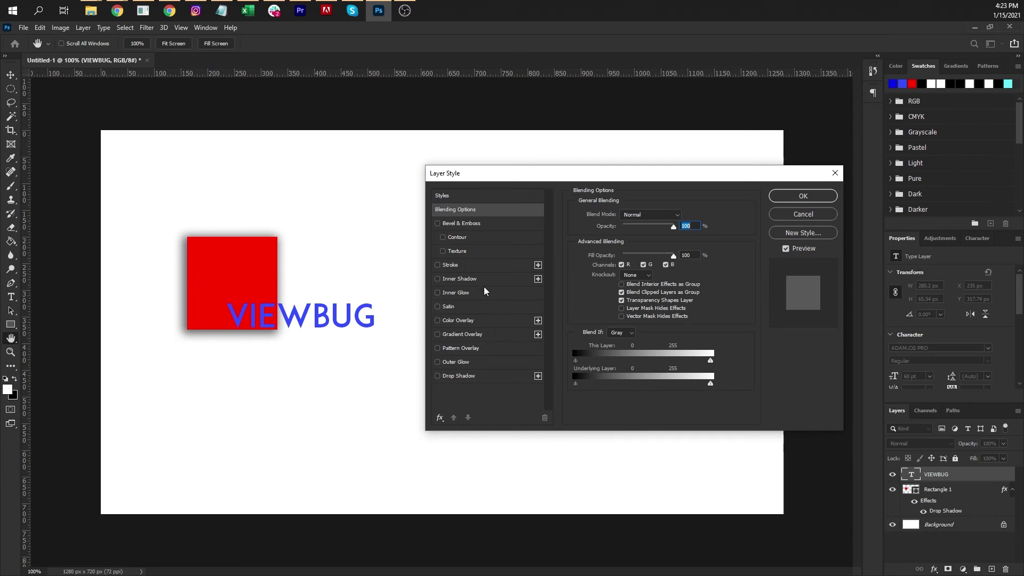
click(449, 265)
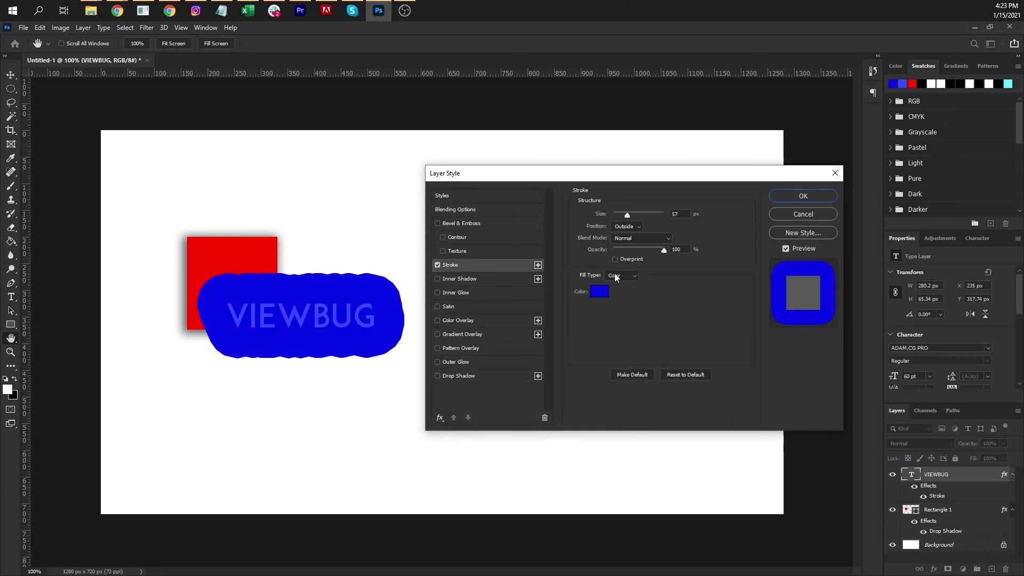
click(604, 294)
text(ffffff)
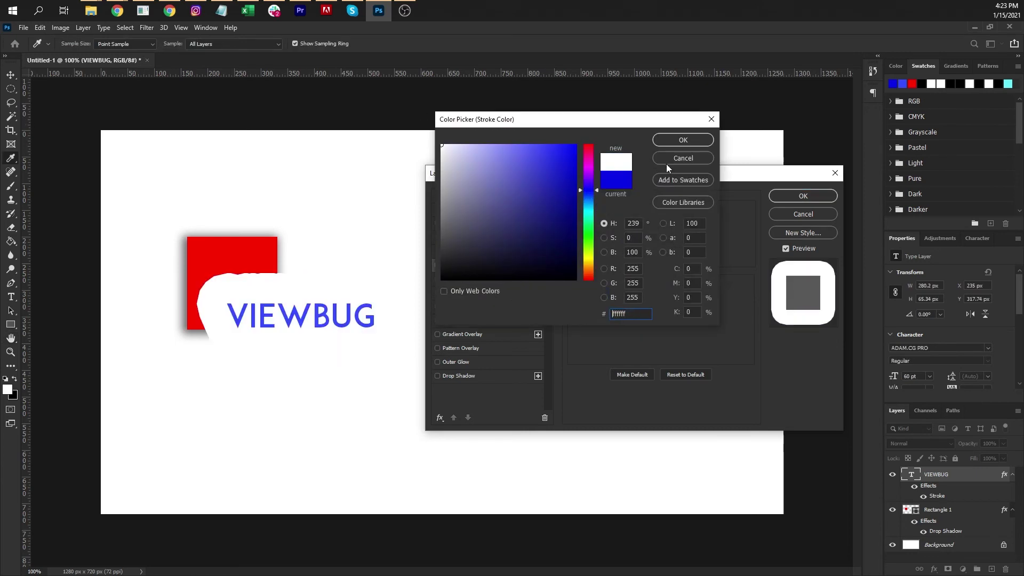
click(675, 141)
drag(612, 213, 614, 214)
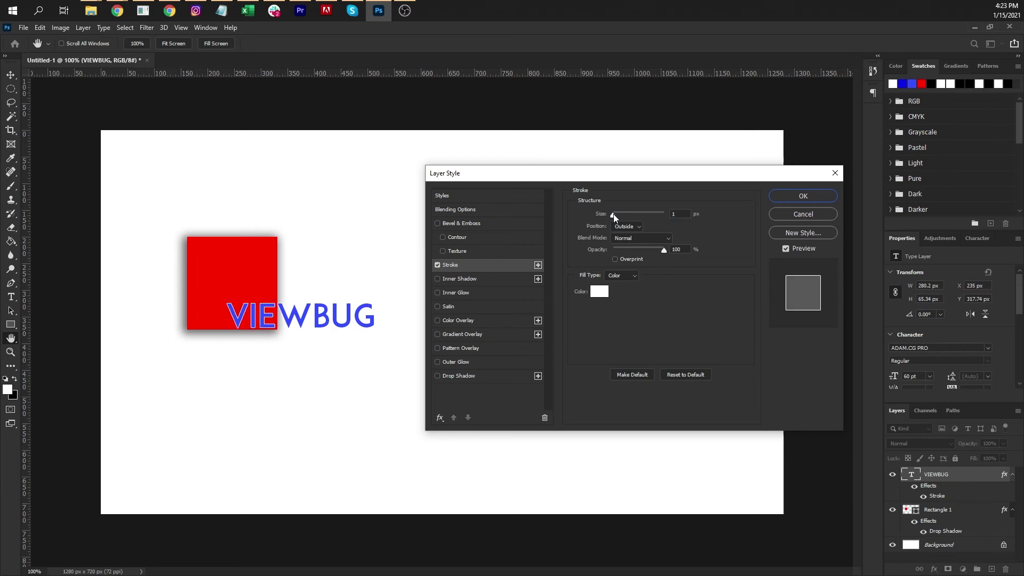
drag(613, 214, 614, 215)
click(778, 198)
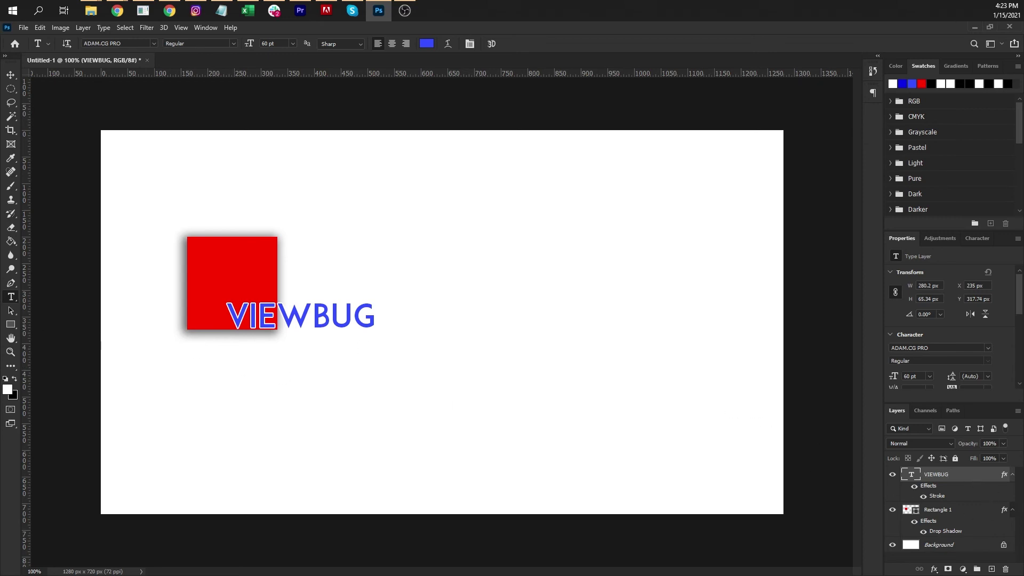
click(11, 185)
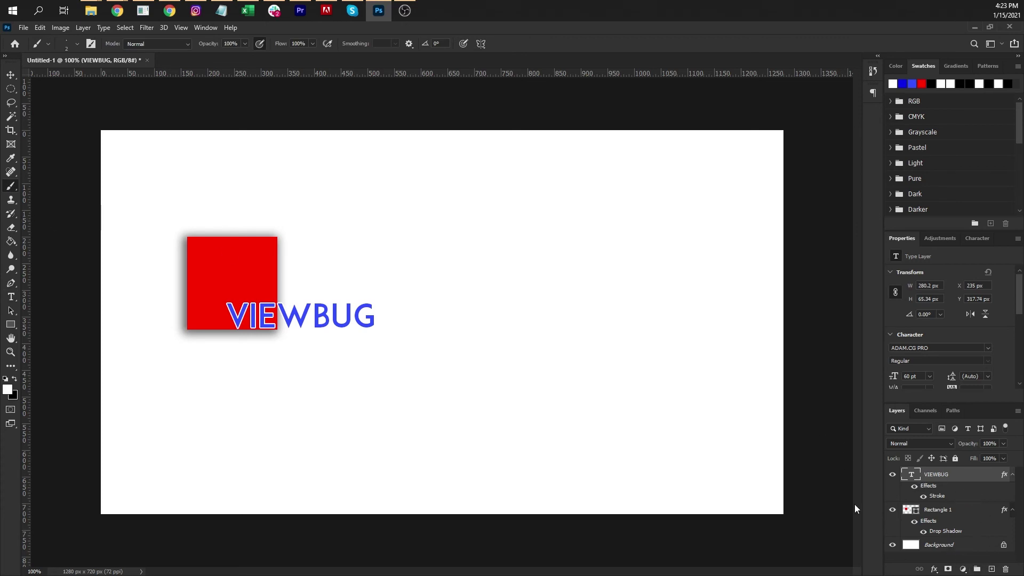
On a new layer, paint a cyan squiggle with a smaller brush, then drag it below the red square.
click(992, 570)
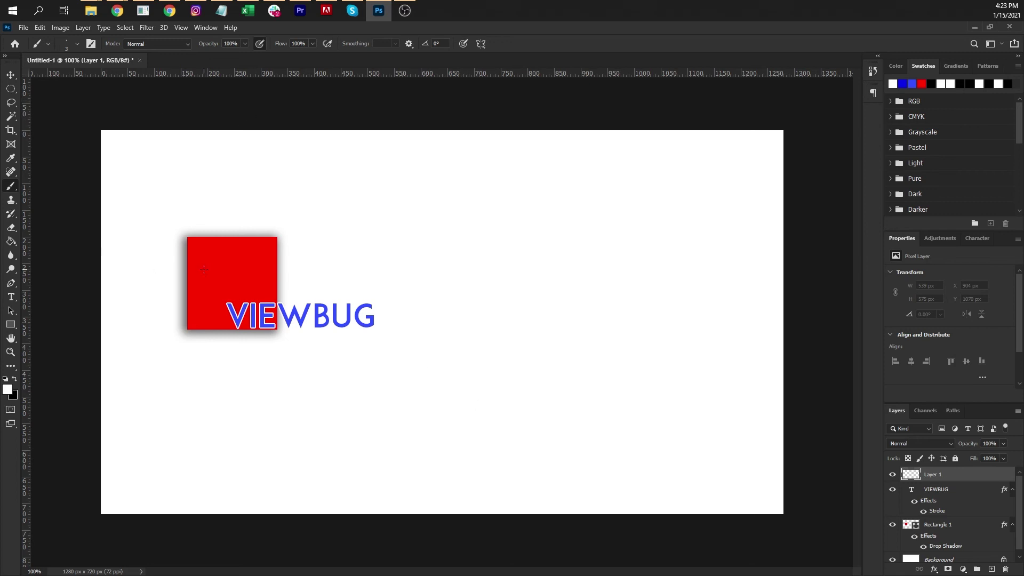
key(bracketleft)
click(9, 392)
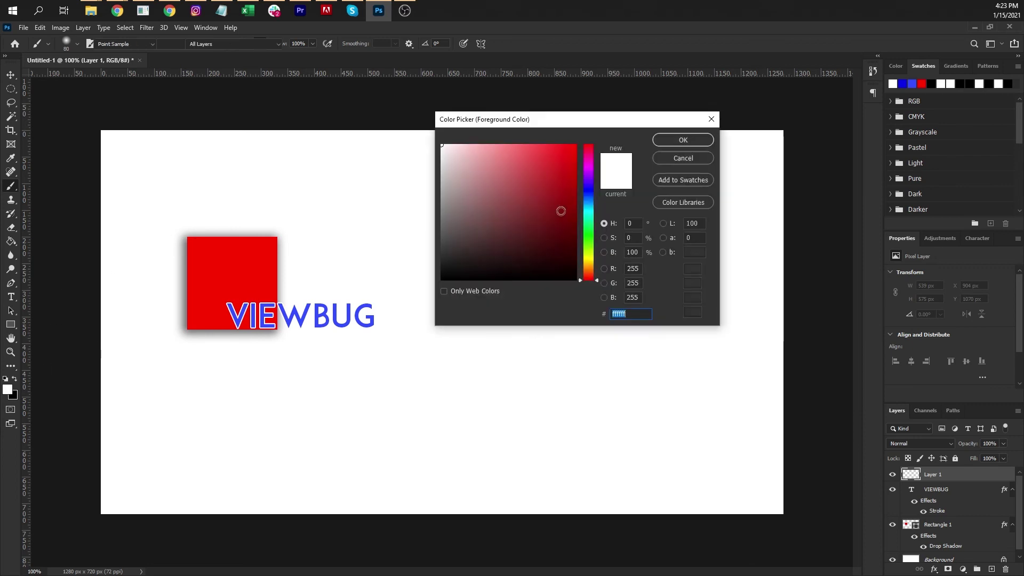
click(589, 206)
click(572, 191)
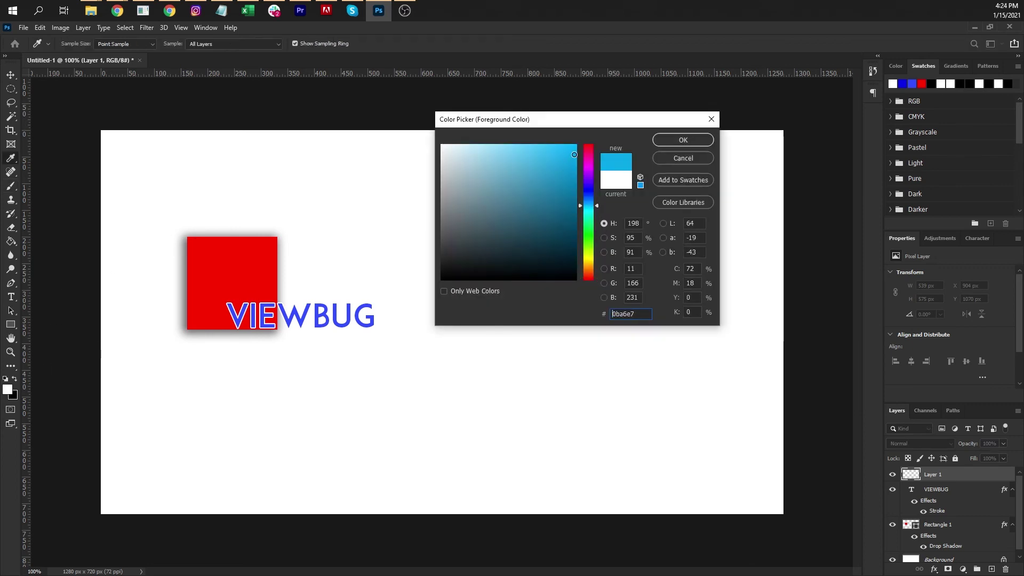
click(677, 140)
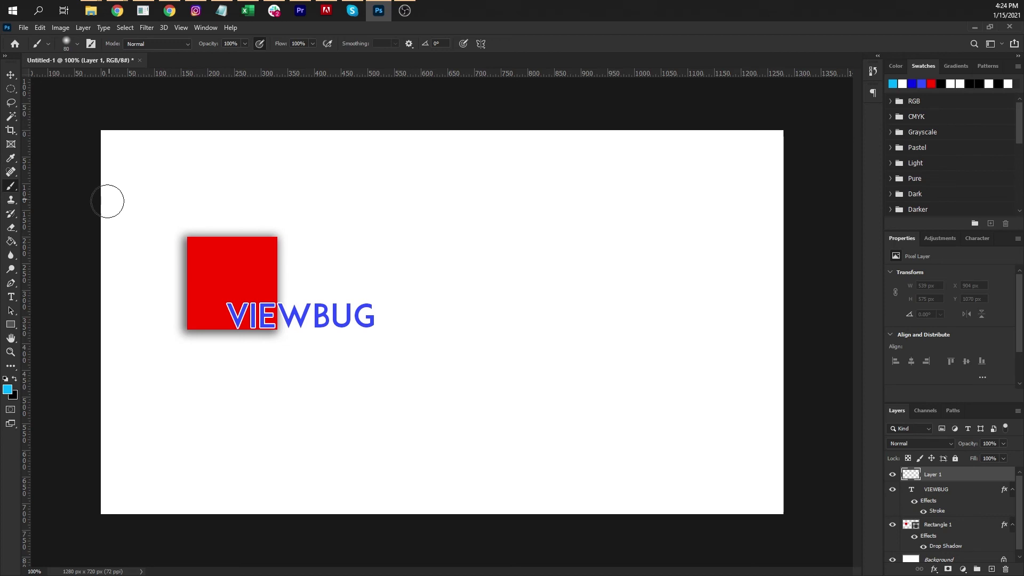
mouse_move(115, 207)
mouse_down()
mouse_move(359, 246)
mouse_move(354, 375)
mouse_move(553, 295)
mouse_move(613, 411)
mouse_move(693, 379)
mouse_up()
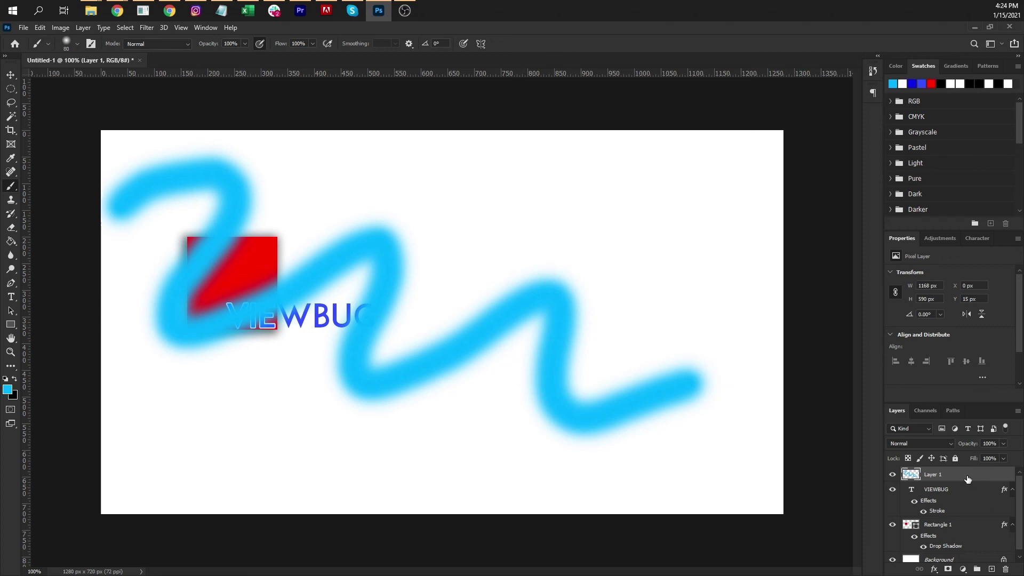
drag(968, 479, 967, 551)
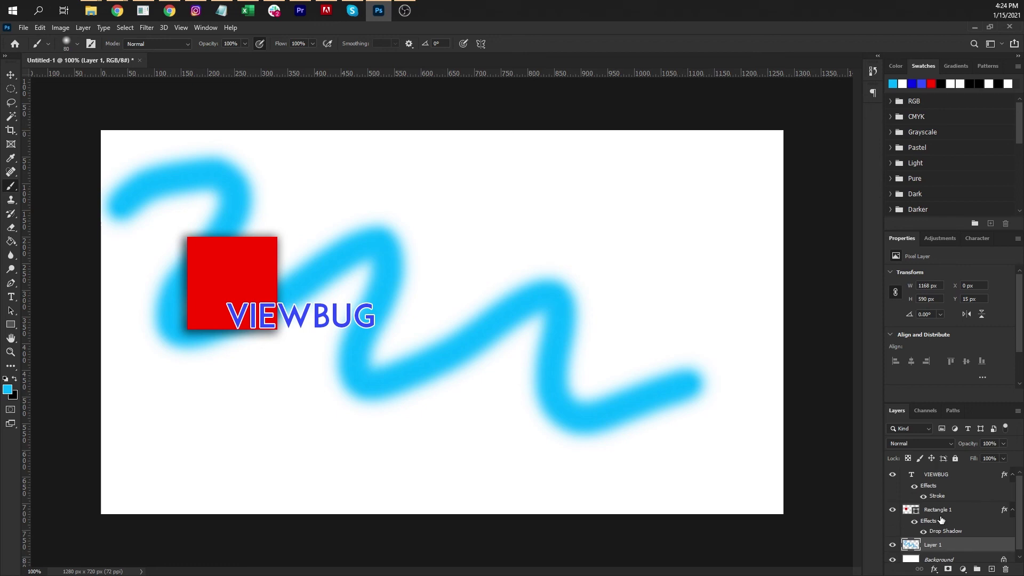
Select the VIEWBUG text layer in the Layers panel.
click(981, 475)
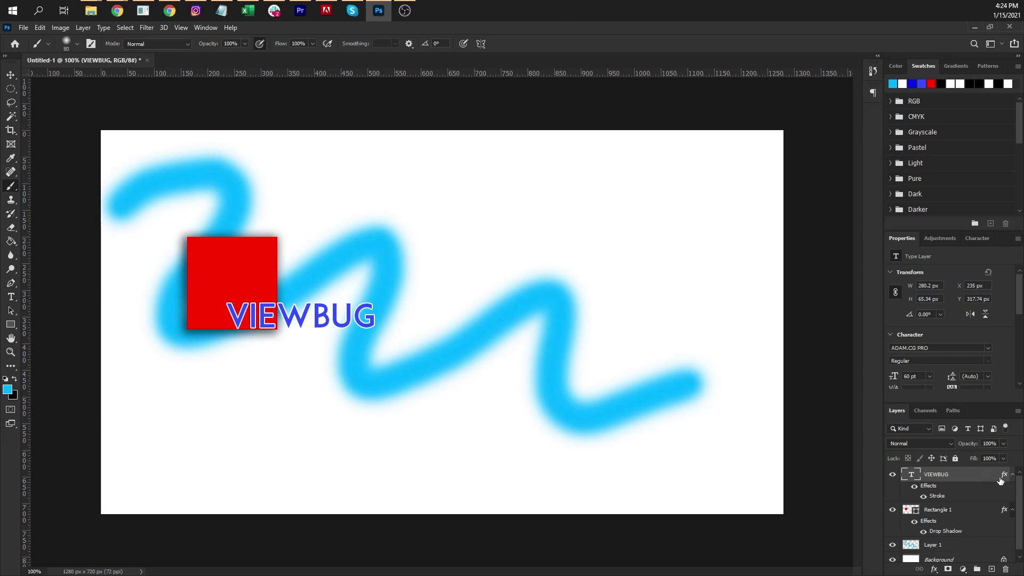
Open VIEWBUG's Layer Style and toggle Bevel & Emboss on and off, leaving it off.
double_click(987, 477)
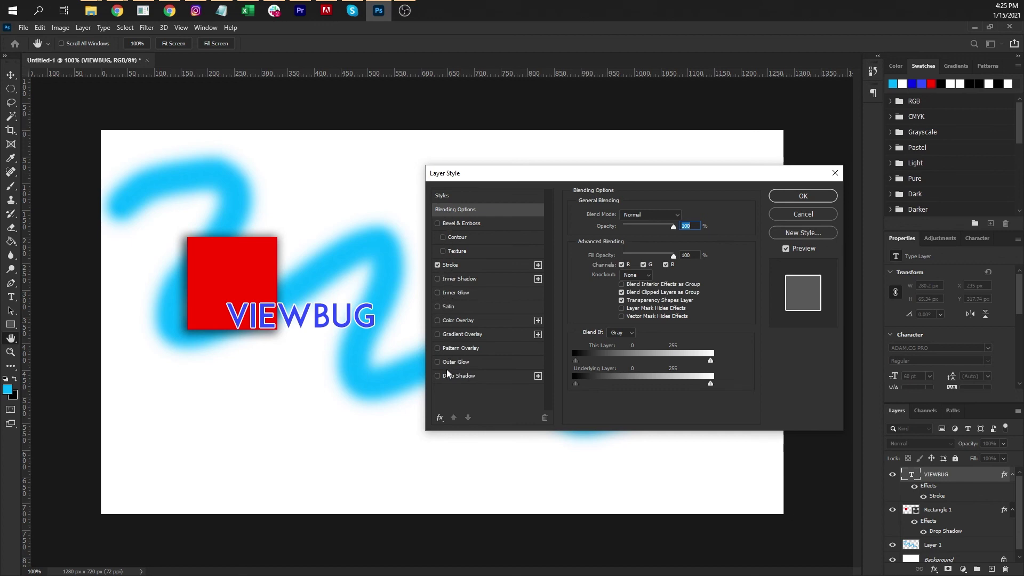
click(437, 224)
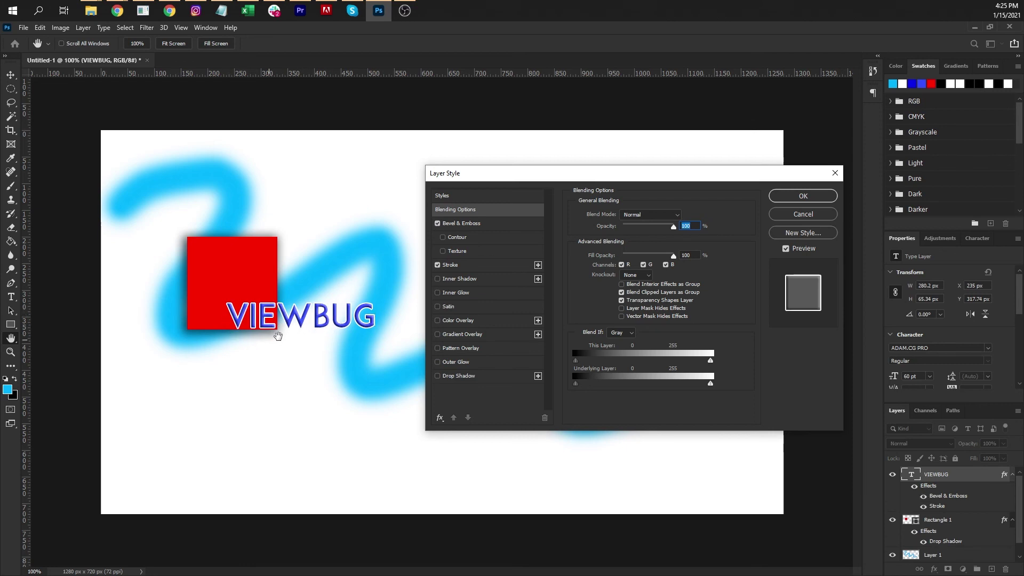
click(437, 223)
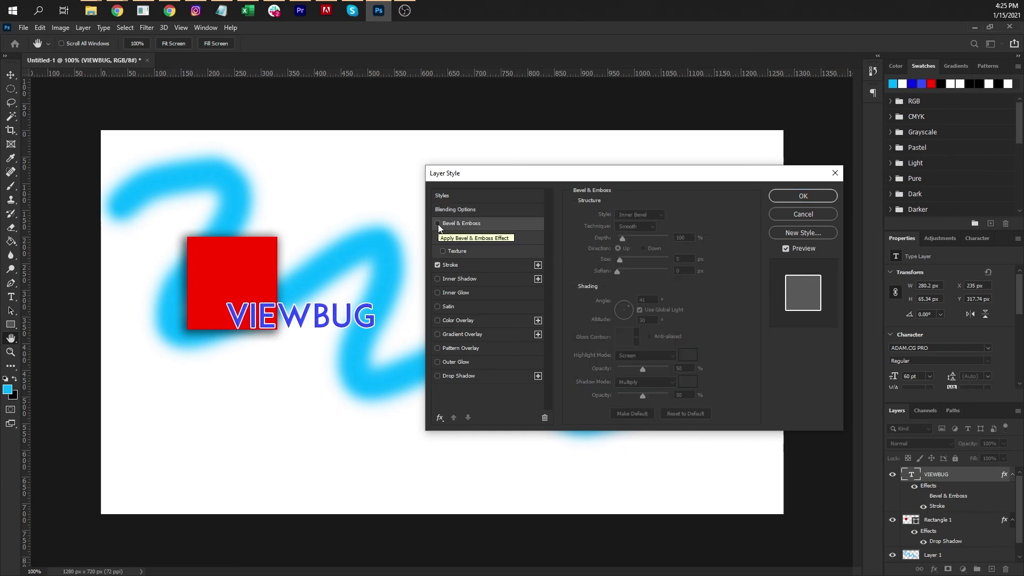
click(437, 223)
click(437, 224)
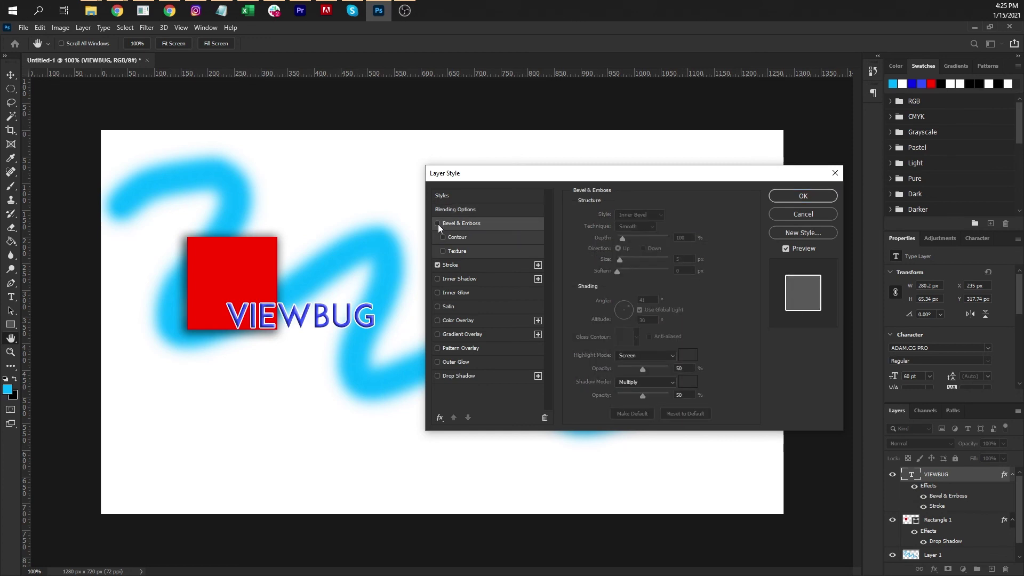